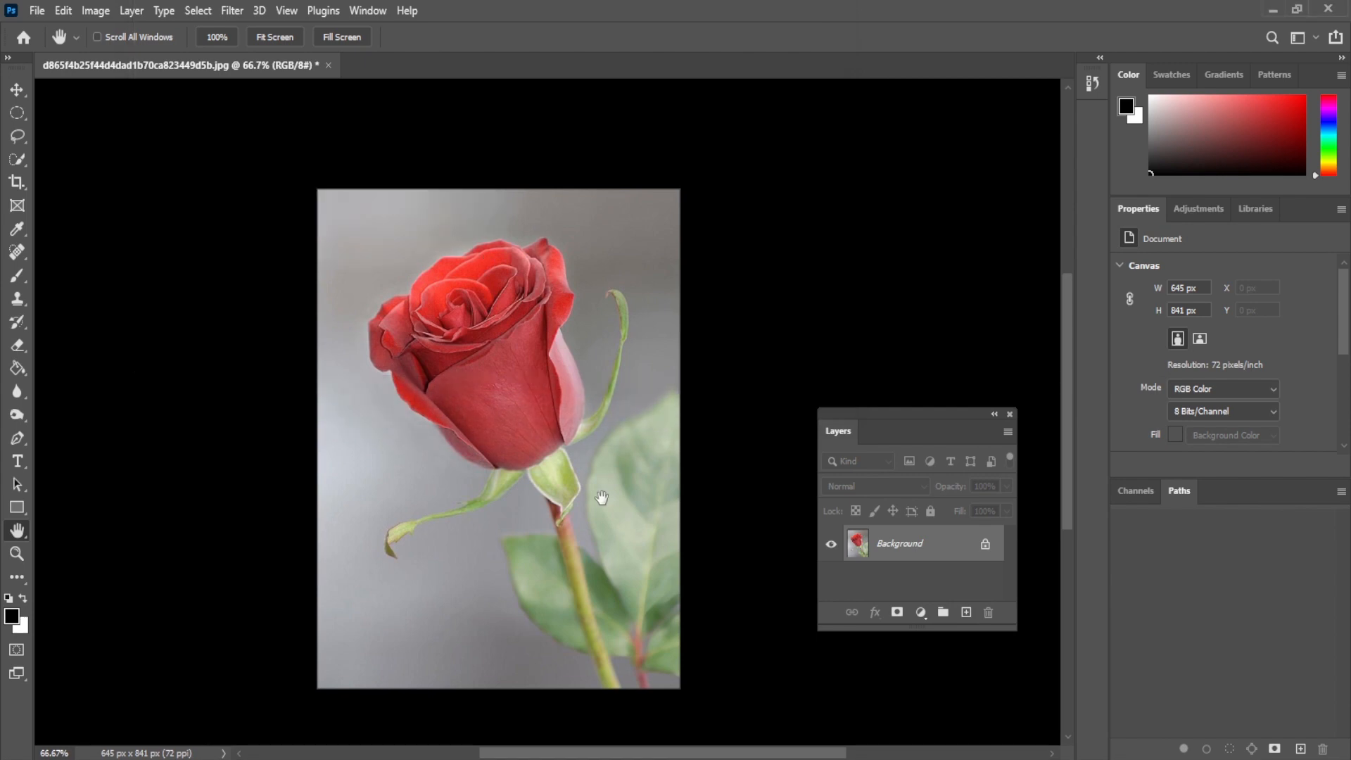
- Duplicate the Background layer of the rose photo
{"action": "key", "text": "space"}
{"action": "left_click_drag", "start_coordinate": [560, 526], "coordinate": [518, 559]}
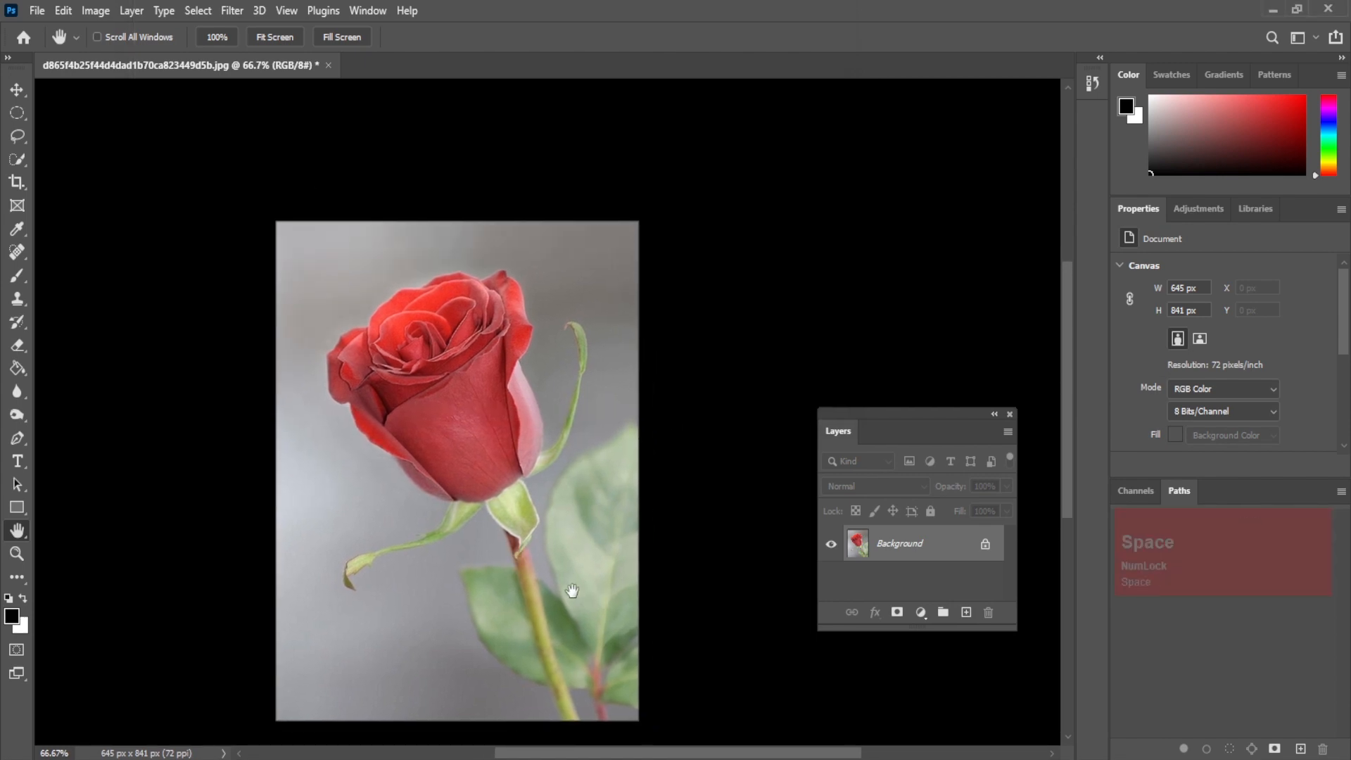
{"action": "key", "text": "ctrl+1"}
{"action": "key", "text": "space"}
{"action": "mouse_move", "coordinate": [377, 429]}
{"action": "left_mouse_down"}
{"action": "mouse_move", "coordinate": [383, 401]}
{"action": "mouse_move", "coordinate": [395, 413]}
{"action": "left_mouse_up"}
{"action": "left_click_drag", "start_coordinate": [916, 549], "coordinate": [967, 613]}
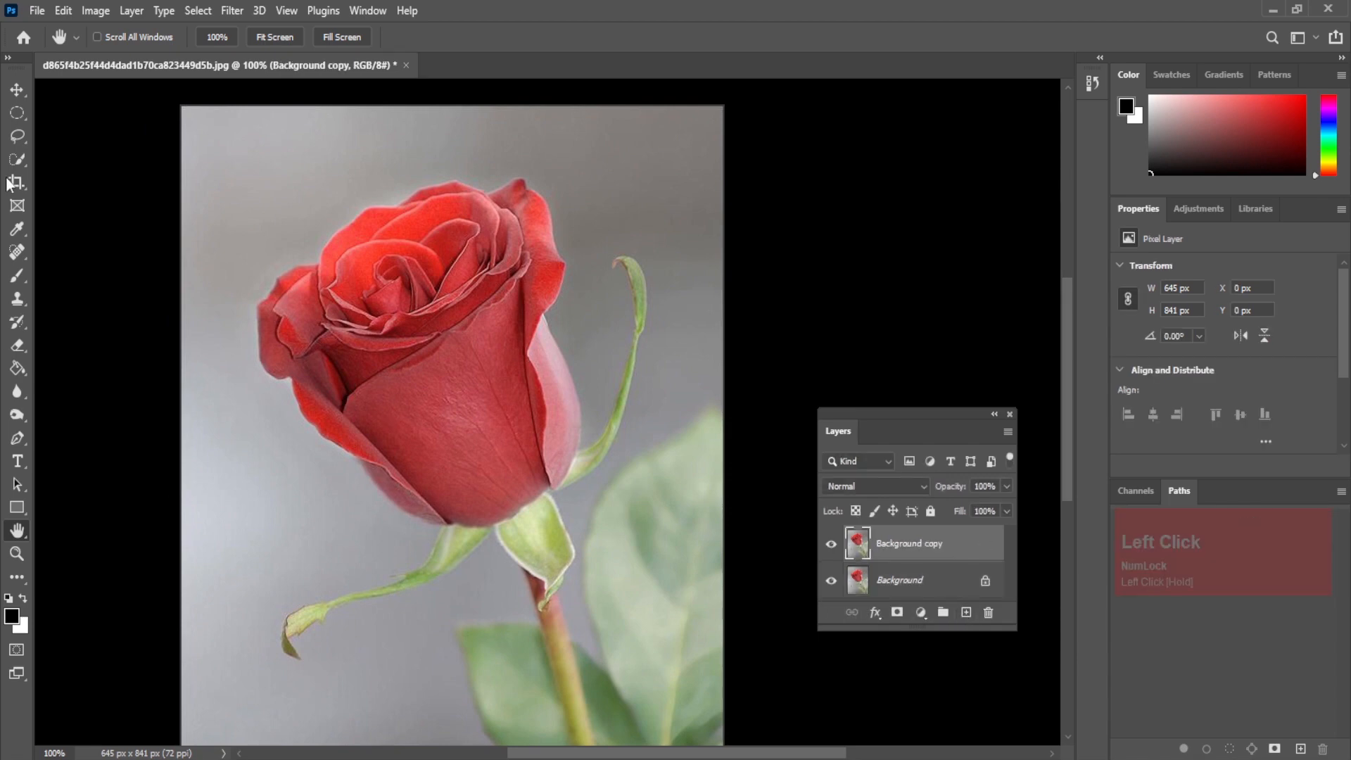
- Select the rose bloom with the Quick Selection tool, covering its petals out to the upper-left edge
{"action": "left_click", "coordinate": [17, 159]}
{"action": "mouse_move", "coordinate": [346, 285]}
{"action": "left_mouse_down"}
{"action": "mouse_move", "coordinate": [341, 260]}
{"action": "mouse_move", "coordinate": [415, 311]}
{"action": "mouse_move", "coordinate": [483, 392]}
{"action": "mouse_move", "coordinate": [531, 369]}
{"action": "mouse_move", "coordinate": [518, 281]}
{"action": "mouse_move", "coordinate": [374, 254]}
{"action": "mouse_move", "coordinate": [314, 302]}
{"action": "mouse_move", "coordinate": [430, 472]}
{"action": "mouse_move", "coordinate": [401, 476]}
{"action": "left_mouse_up"}
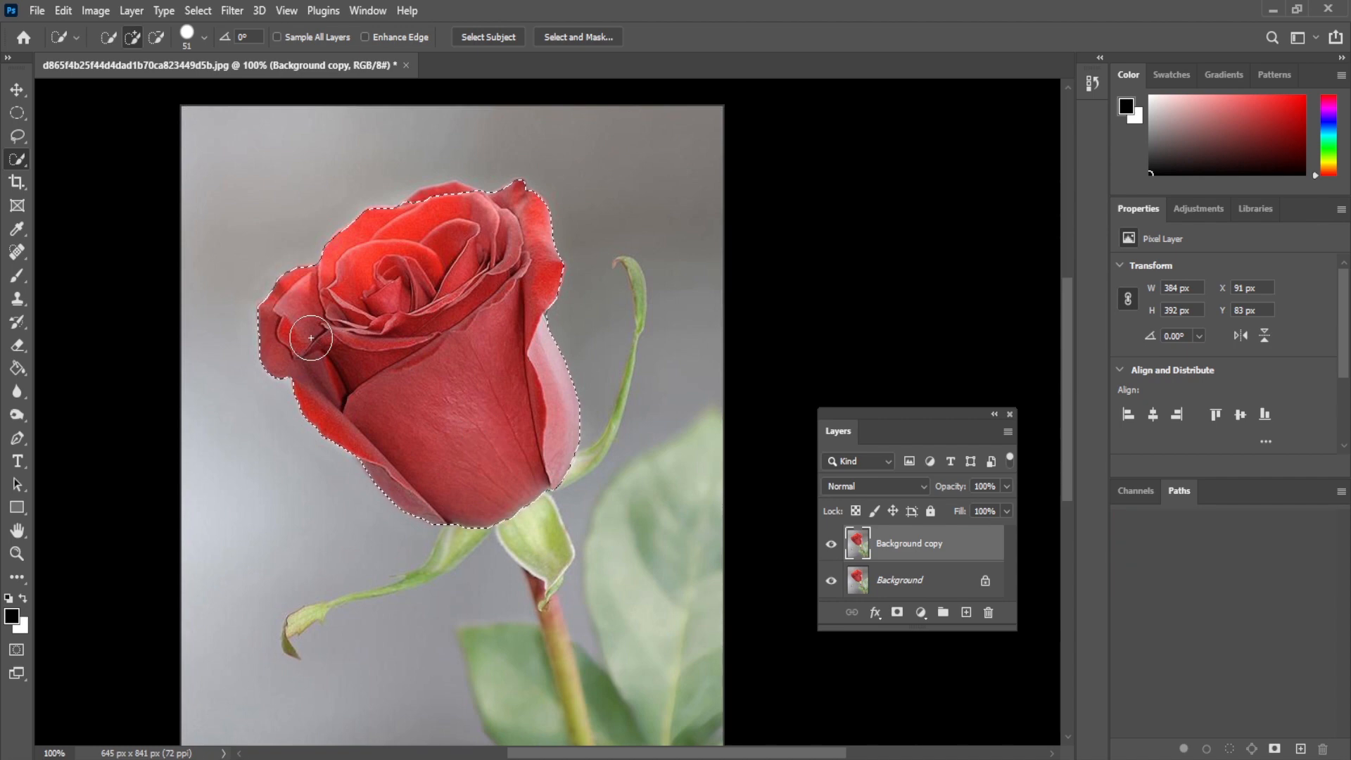
{"action": "key", "text": "ctrl+plus"}
{"action": "scroll", "coordinate": [177, 360], "scroll_direction": "up", "scroll_amount": 3}
{"action": "scroll", "coordinate": [178, 360], "scroll_direction": "left", "scroll_amount": 2}
{"action": "mouse_move", "coordinate": [178, 360]}
{"action": "left_mouse_down"}
{"action": "mouse_move", "coordinate": [133, 400]}
{"action": "mouse_move", "coordinate": [176, 395]}
{"action": "left_mouse_up"}
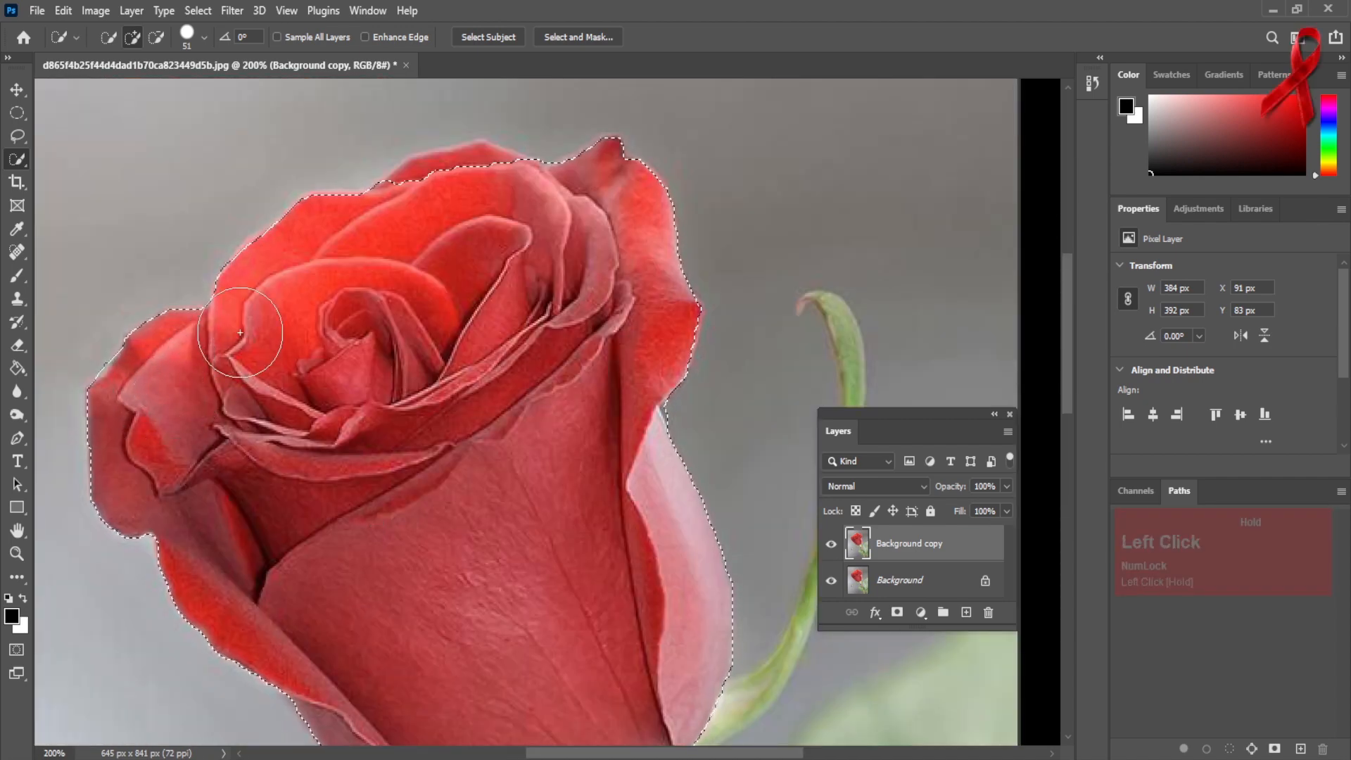
{"action": "mouse_move", "coordinate": [277, 277]}
{"action": "left_mouse_down"}
{"action": "mouse_move", "coordinate": [303, 249]}
{"action": "mouse_move", "coordinate": [343, 247]}
{"action": "mouse_move", "coordinate": [334, 238]}
{"action": "mouse_move", "coordinate": [370, 239]}
{"action": "left_mouse_up"}
- Reduce the Quick Selection brush to 25 px and add the missed petal edges and tip along the bloom's top to the selection
{"action": "key", "text": "bracketleft"}
{"action": "key", "text": "bracketleft"}
{"action": "key", "text": "bracketleft"}
{"action": "key", "text": "bracketleft"}
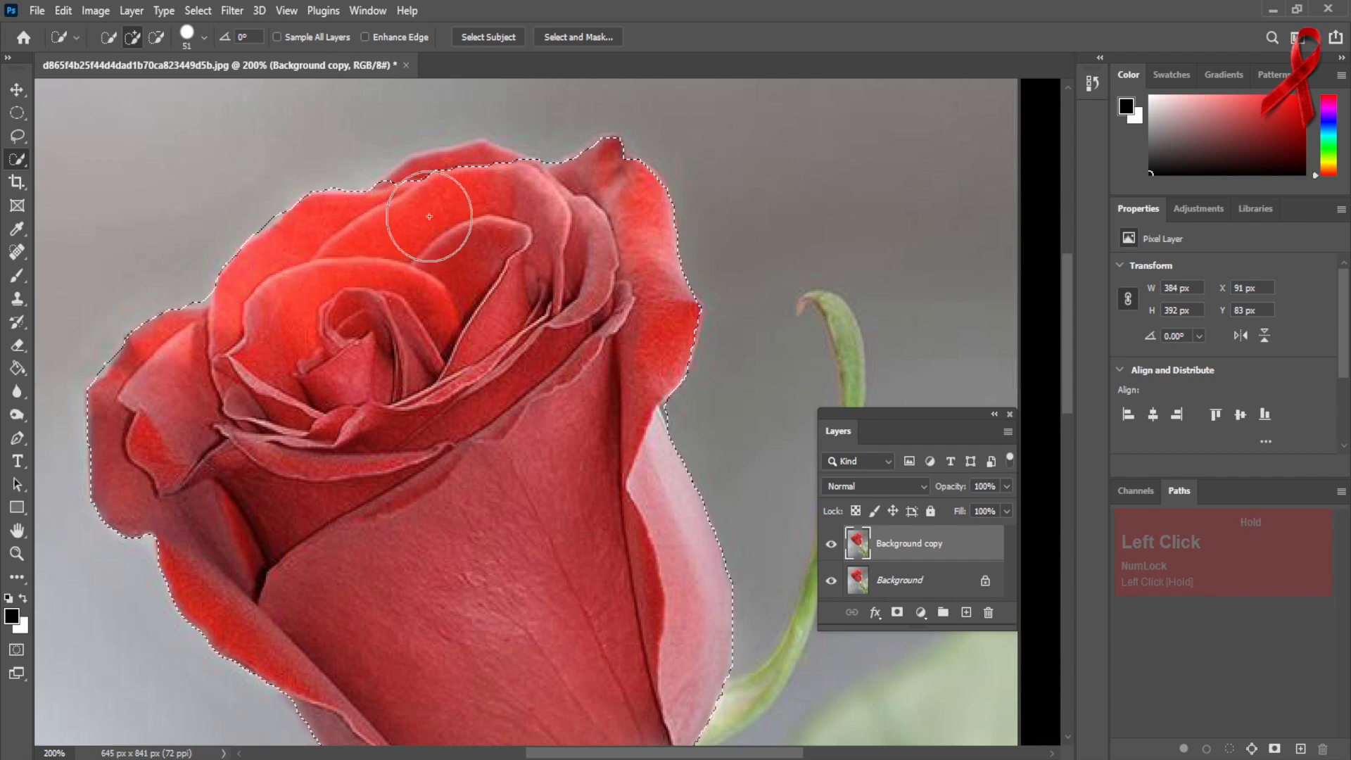
{"action": "key", "text": "bracketleft"}
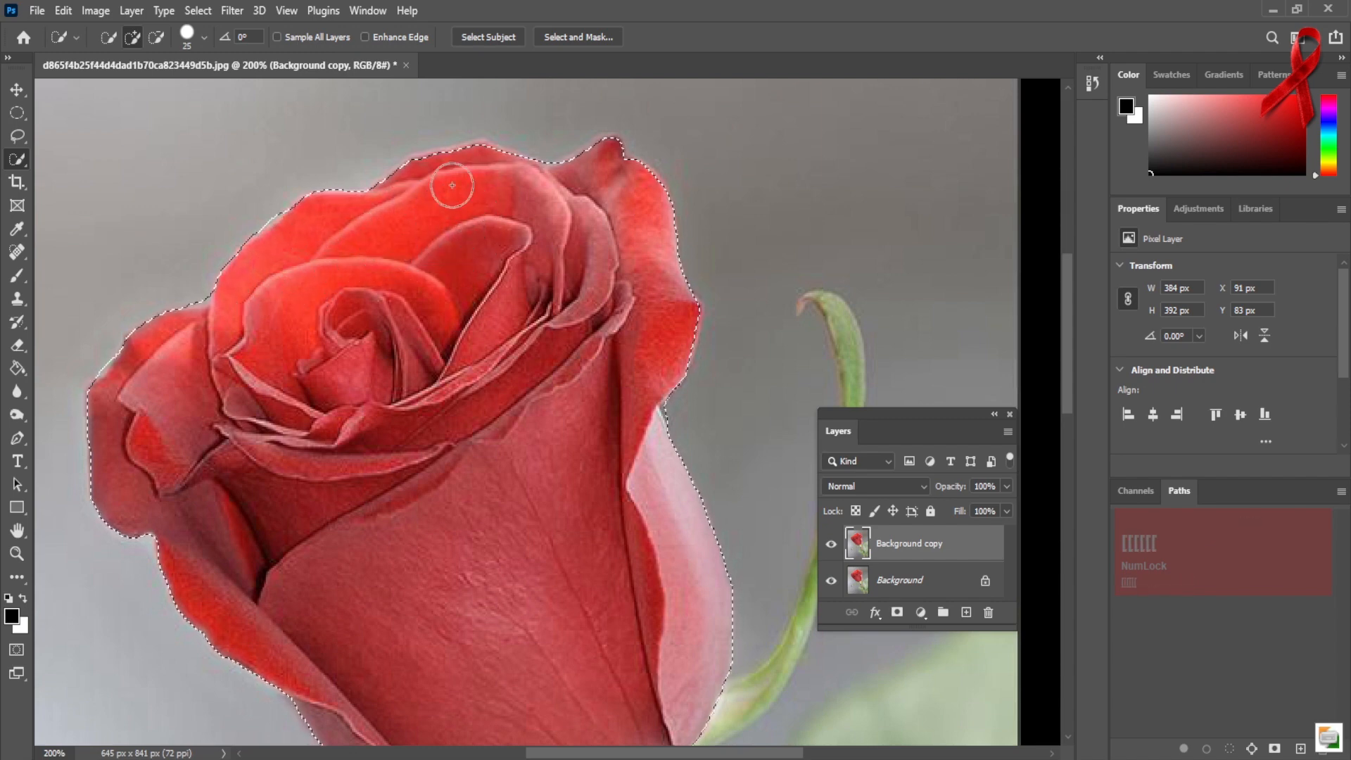
{"action": "mouse_move", "coordinate": [446, 182]}
{"action": "left_mouse_down"}
{"action": "mouse_move", "coordinate": [420, 176]}
{"action": "mouse_move", "coordinate": [479, 166]}
{"action": "left_mouse_up"}
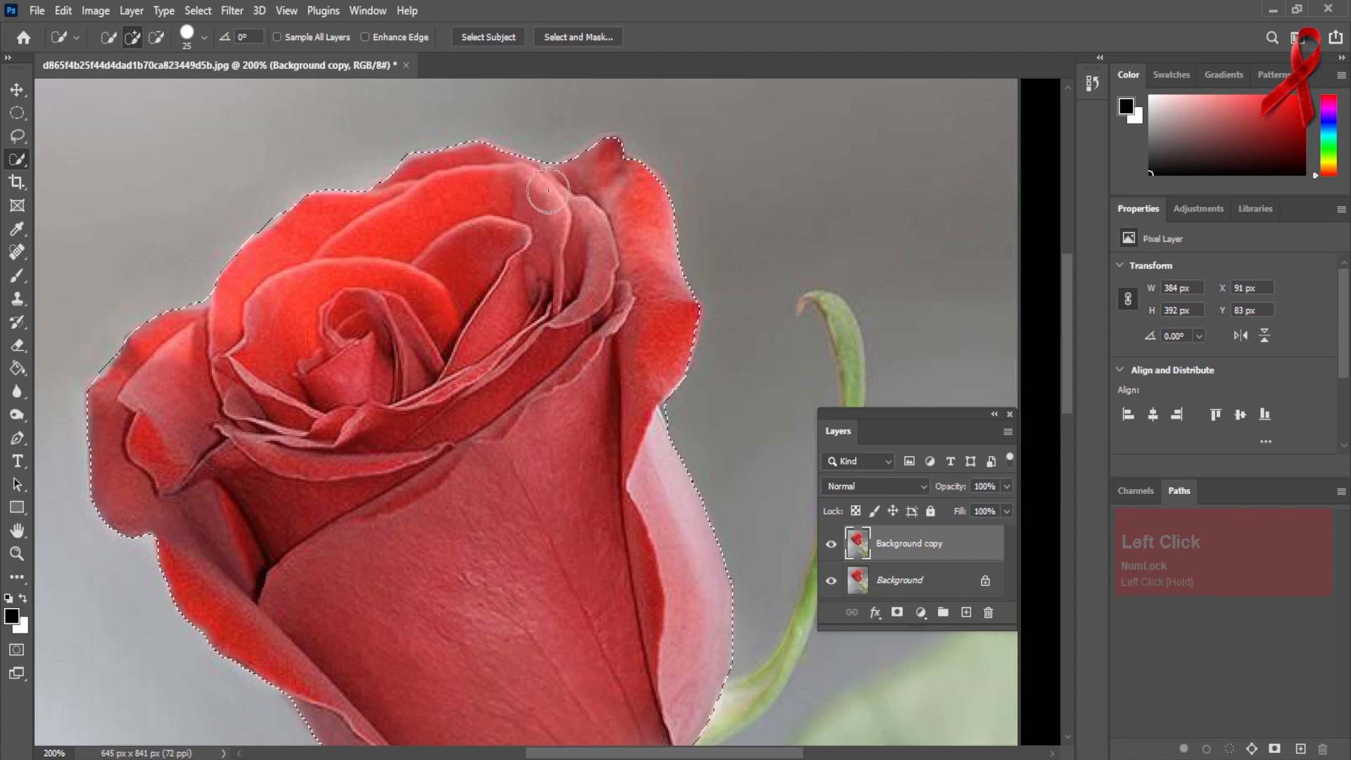
{"action": "left_click", "coordinate": [618, 151]}
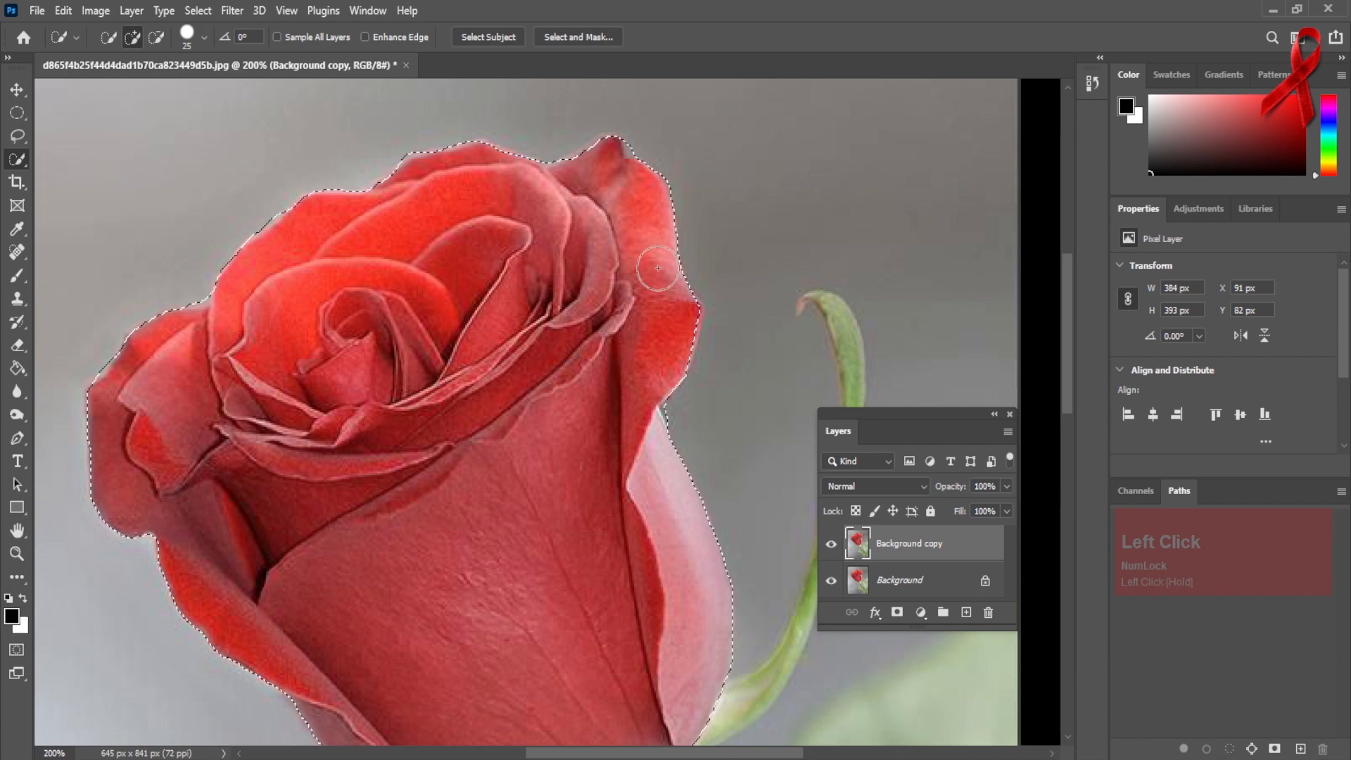
- Subtract the background beside the bloom's right petal and, with a 7 px brush, at its upper-left notch from the selection
{"action": "key", "text": "alt"}
{"action": "mouse_move", "coordinate": [685, 420]}
{"action": "left_mouse_down"}
{"action": "mouse_move", "coordinate": [613, 410]}
{"action": "mouse_move", "coordinate": [611, 395]}
{"action": "mouse_move", "coordinate": [638, 408]}
{"action": "mouse_move", "coordinate": [650, 469]}
{"action": "left_mouse_up"}
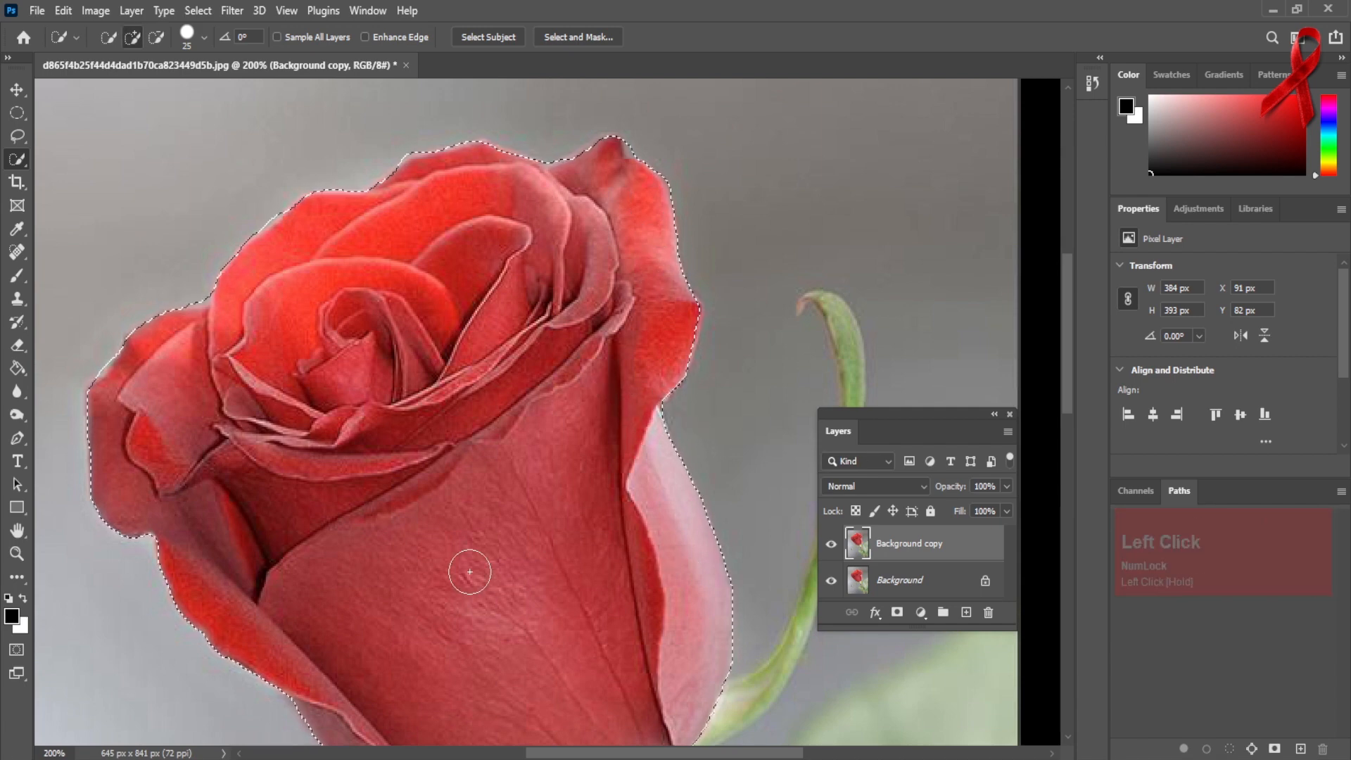
{"action": "key", "text": "space"}
{"action": "mouse_move", "coordinate": [437, 578]}
{"action": "left_mouse_down"}
{"action": "mouse_move", "coordinate": [412, 521]}
{"action": "mouse_move", "coordinate": [413, 448]}
{"action": "mouse_move", "coordinate": [422, 530]}
{"action": "mouse_move", "coordinate": [443, 569]}
{"action": "left_mouse_up"}
{"action": "key", "text": "bracketleft"}
{"action": "key", "text": "bracketleft"}
{"action": "key", "text": "bracketleft"}
{"action": "key", "text": "bracketleft"}
{"action": "key", "text": "bracketleft"}
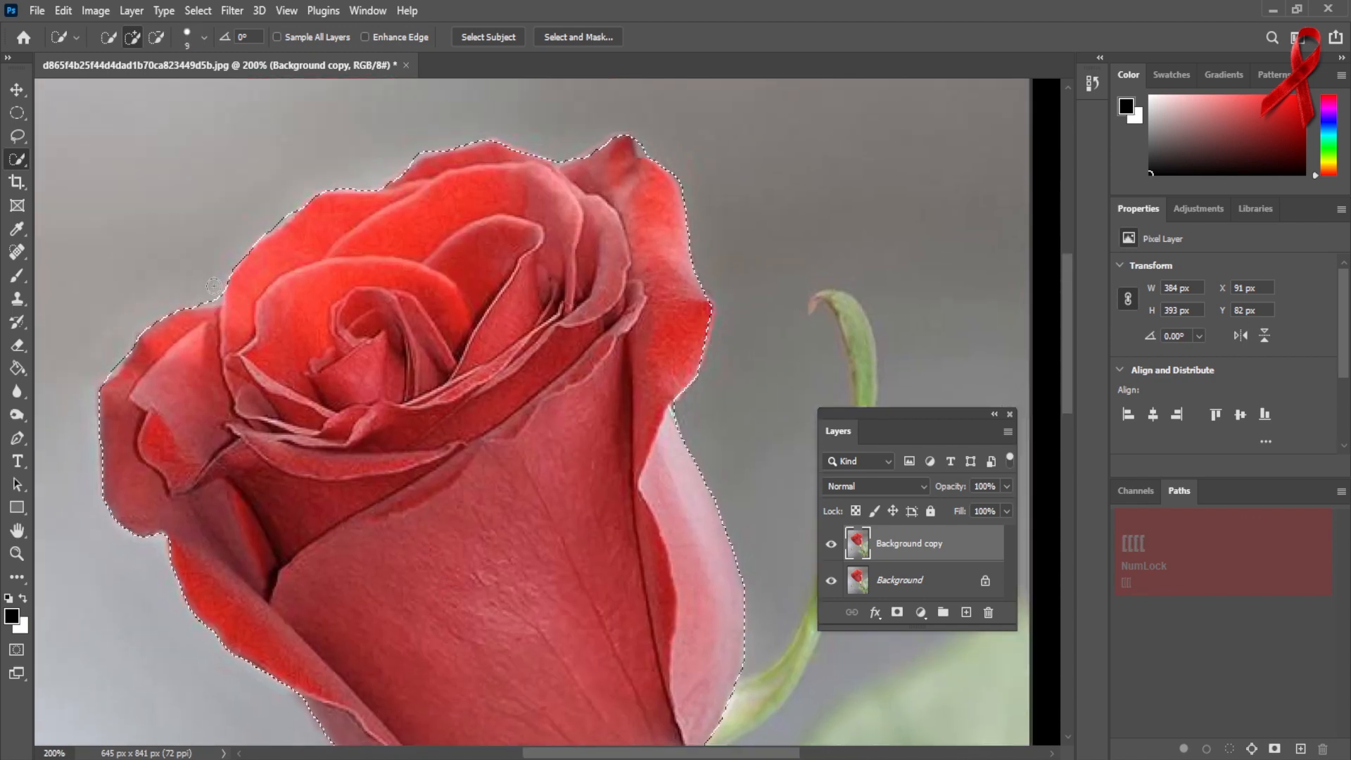
{"action": "left_click", "coordinate": [213, 292], "text": "alt"}
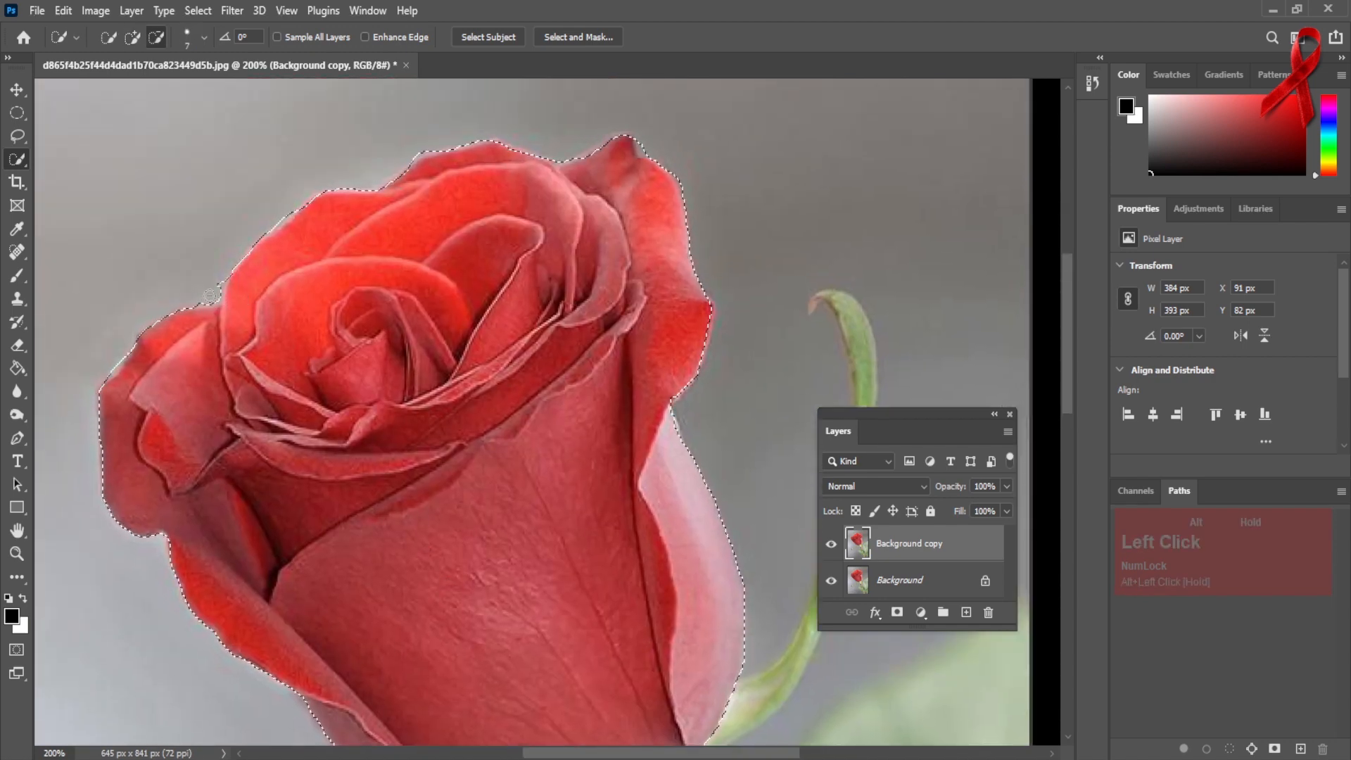
- Reset the foreground color to black and start recoloring the selected petals with the 35 px Color Replacement tool in Color mode
{"action": "key", "text": "space"}
{"action": "left_click_drag", "start_coordinate": [550, 507], "coordinate": [567, 424]}
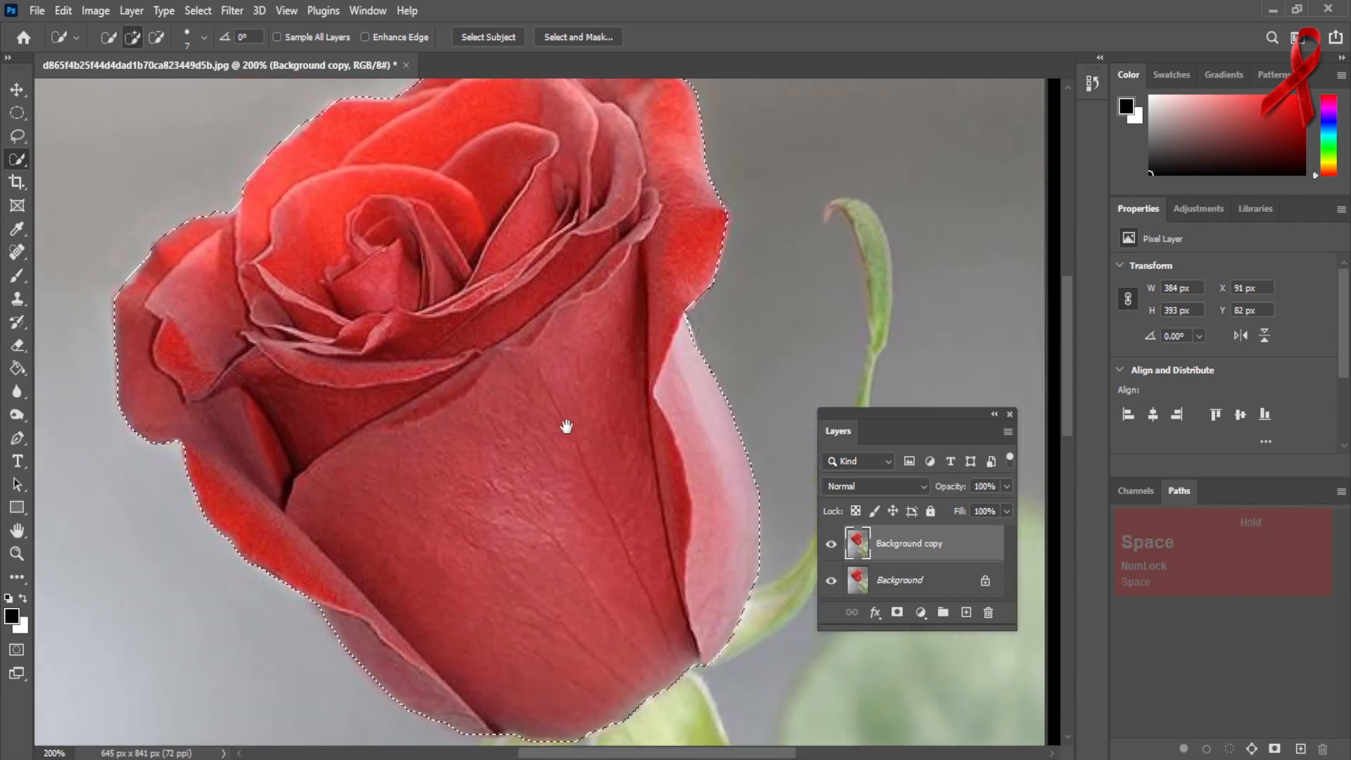
{"action": "left_click", "coordinate": [22, 597]}
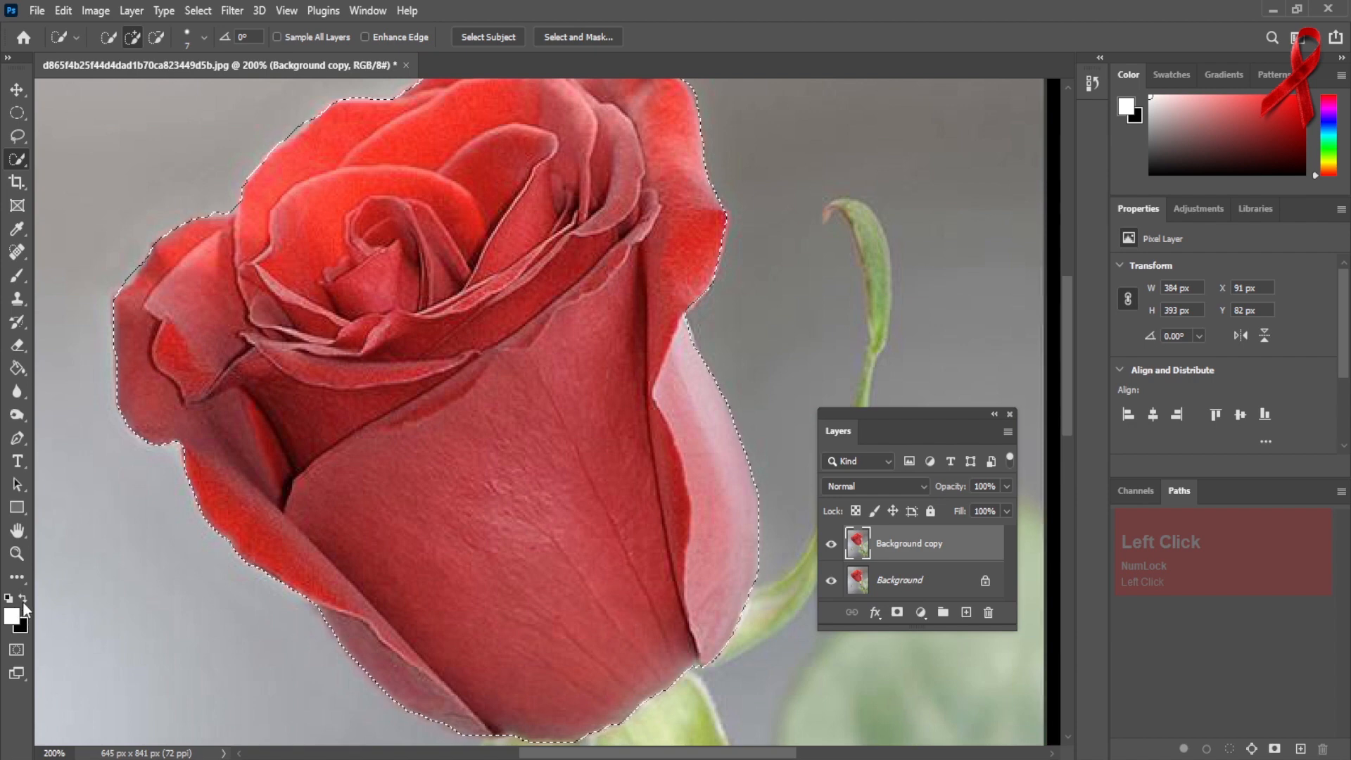
{"action": "key", "text": "d"}
{"action": "right_click", "coordinate": [16, 275]}
{"action": "left_click", "coordinate": [93, 314]}
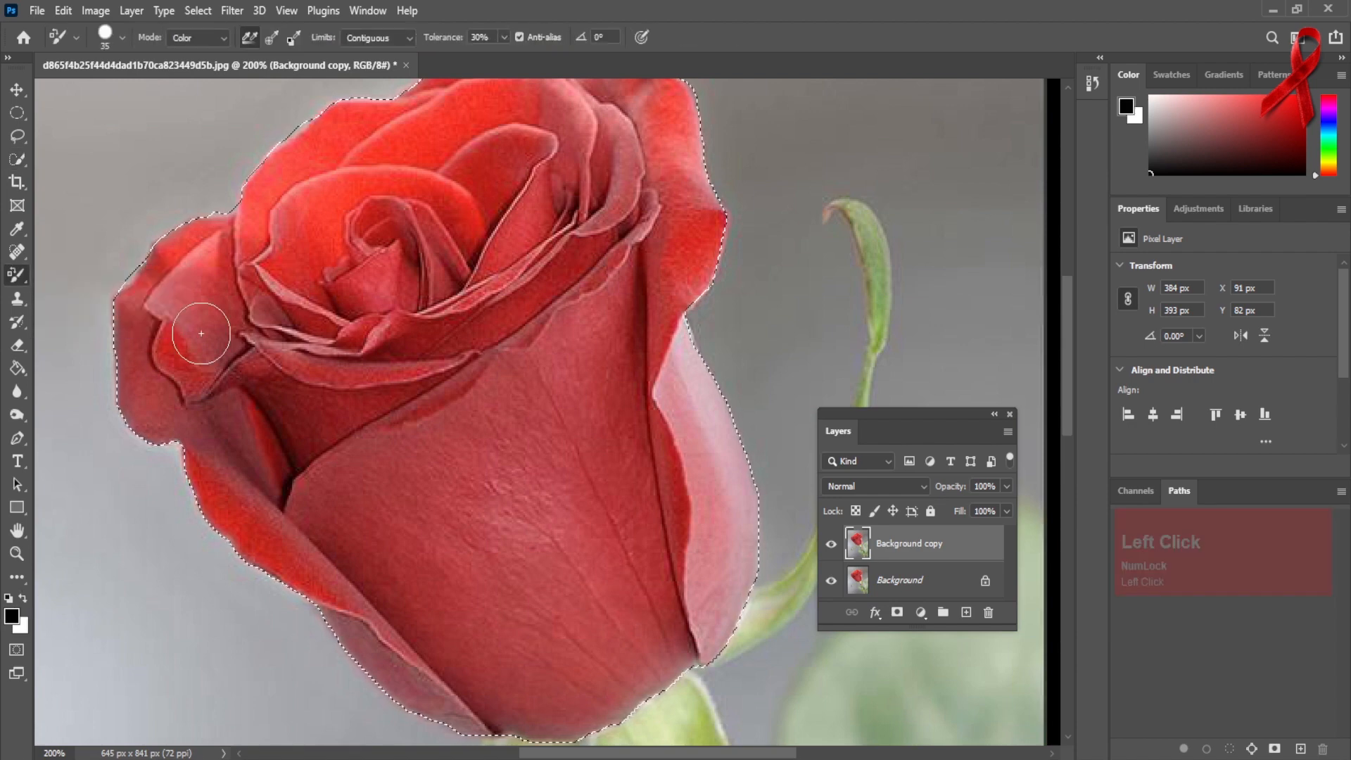
{"action": "mouse_move", "coordinate": [415, 337]}
{"action": "left_mouse_down"}
{"action": "mouse_move", "coordinate": [545, 320]}
{"action": "mouse_move", "coordinate": [707, 490]}
{"action": "mouse_move", "coordinate": [753, 492]}
{"action": "mouse_move", "coordinate": [686, 253]}
{"action": "mouse_move", "coordinate": [642, 458]}
{"action": "mouse_move", "coordinate": [514, 389]}
{"action": "left_mouse_up"}
{"action": "mouse_move", "coordinate": [512, 331]}
{"action": "left_mouse_down"}
{"action": "mouse_move", "coordinate": [483, 454]}
{"action": "mouse_move", "coordinate": [422, 473]}
{"action": "mouse_move", "coordinate": [296, 316]}
{"action": "mouse_move", "coordinate": [171, 377]}
{"action": "mouse_move", "coordinate": [524, 232]}
{"action": "mouse_move", "coordinate": [465, 220]}
{"action": "mouse_move", "coordinate": [427, 283]}
{"action": "mouse_move", "coordinate": [620, 237]}
{"action": "mouse_move", "coordinate": [665, 352]}
{"action": "left_mouse_up"}
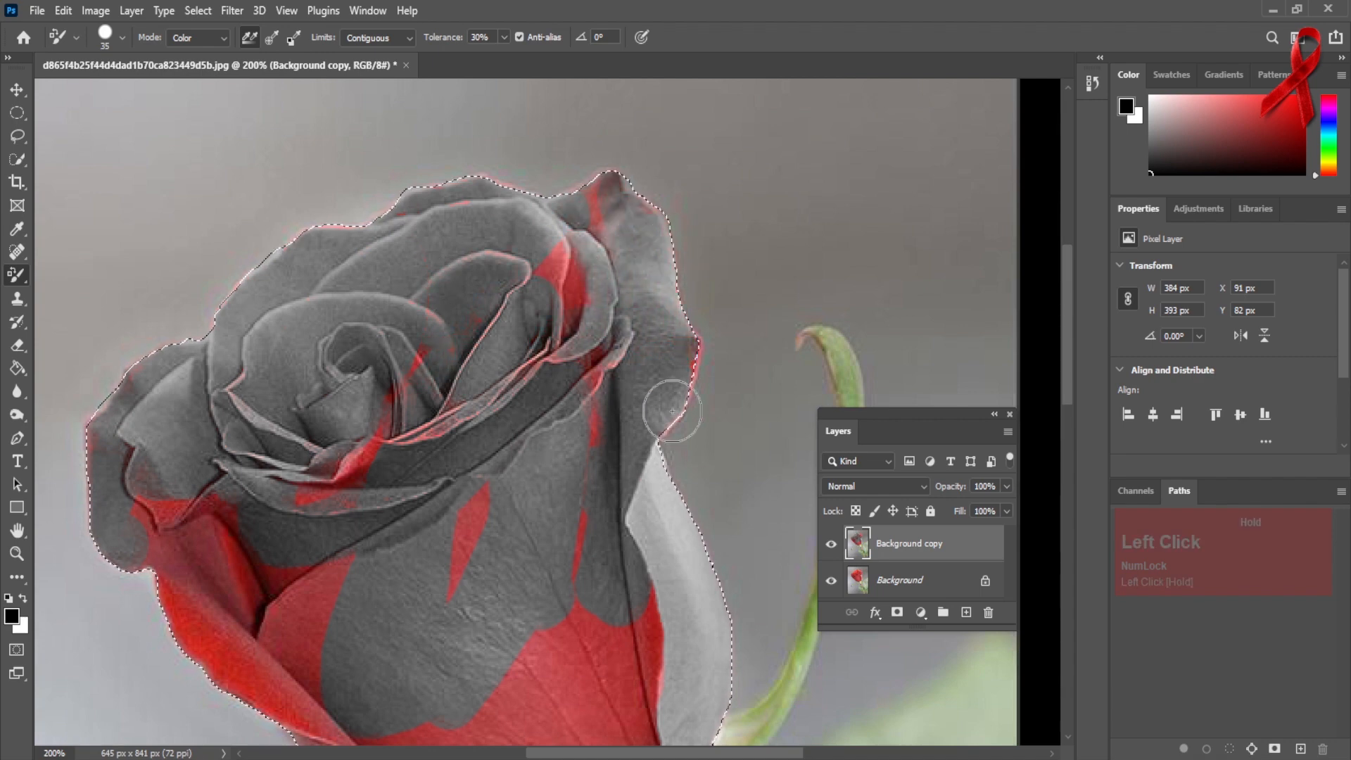
- Enlarge the Color Replacement brush to 60 px and paint black over the remaining red areas of the bloom
{"action": "key", "text": "bracketright"}
{"action": "key", "text": "bracketright"}
{"action": "key", "text": "bracketright"}
{"action": "key", "text": "bracketright"}
{"action": "mouse_move", "coordinate": [593, 315]}
{"action": "left_mouse_down"}
{"action": "mouse_move", "coordinate": [559, 309]}
{"action": "mouse_move", "coordinate": [527, 282]}
{"action": "mouse_move", "coordinate": [342, 506]}
{"action": "mouse_move", "coordinate": [180, 527]}
{"action": "mouse_move", "coordinate": [352, 551]}
{"action": "mouse_move", "coordinate": [338, 633]}
{"action": "left_mouse_up"}
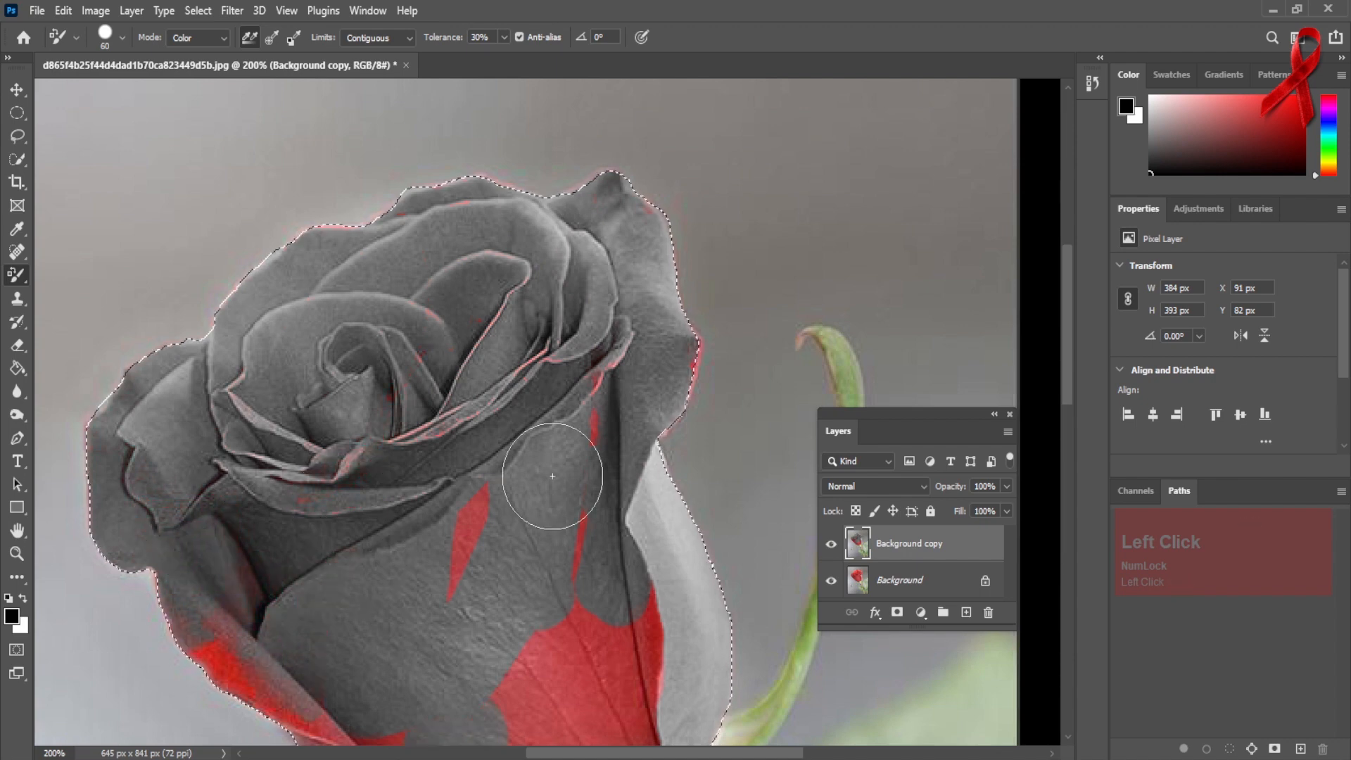
{"action": "mouse_move", "coordinate": [455, 549]}
{"action": "left_mouse_down"}
{"action": "mouse_move", "coordinate": [593, 399]}
{"action": "mouse_move", "coordinate": [495, 448]}
{"action": "mouse_move", "coordinate": [561, 615]}
{"action": "mouse_move", "coordinate": [471, 448]}
{"action": "mouse_move", "coordinate": [571, 402]}
{"action": "mouse_move", "coordinate": [577, 475]}
{"action": "mouse_move", "coordinate": [352, 627]}
{"action": "mouse_move", "coordinate": [141, 504]}
{"action": "mouse_move", "coordinate": [427, 628]}
{"action": "mouse_move", "coordinate": [128, 494]}
{"action": "mouse_move", "coordinate": [220, 338]}
{"action": "left_mouse_up"}
{"action": "key", "text": "space"}
{"action": "left_click", "coordinate": [509, 272]}
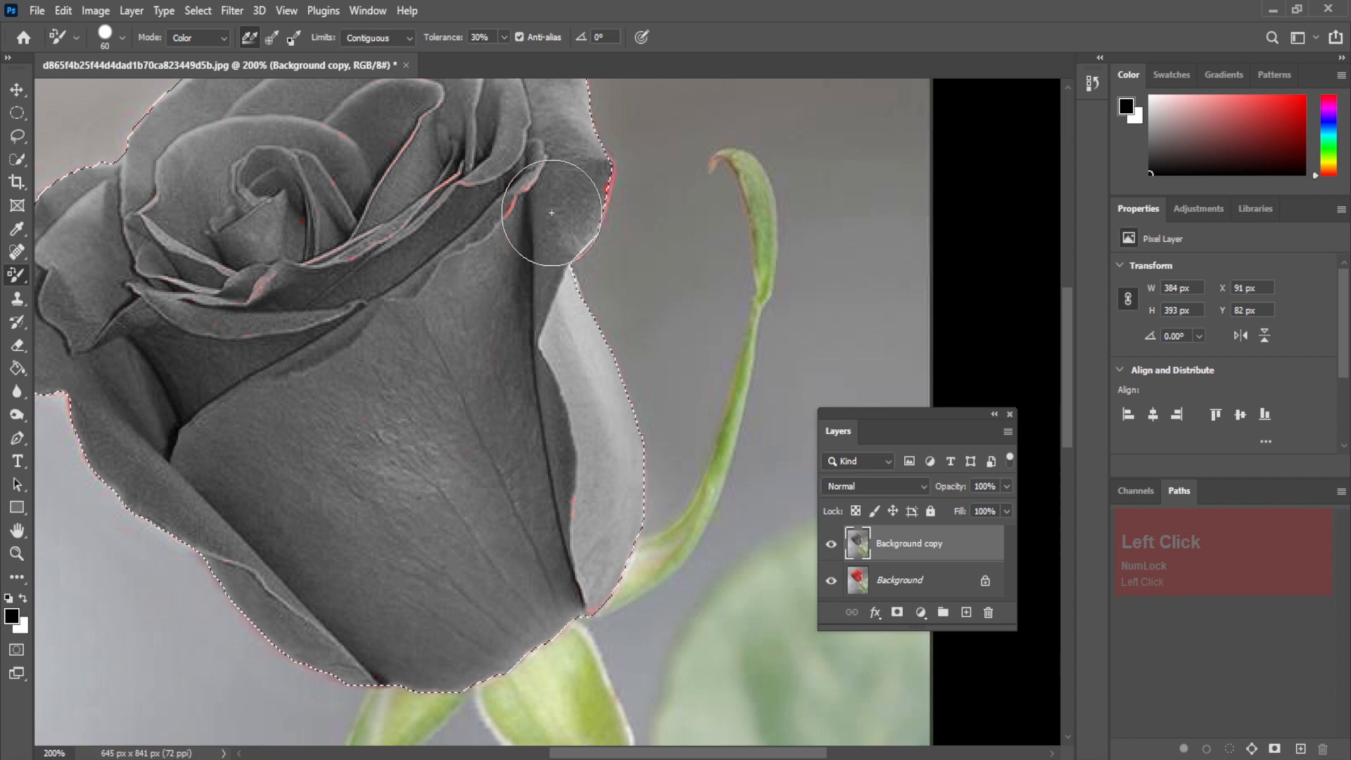
{"action": "scroll", "coordinate": [552, 212], "scroll_direction": "up", "scroll_amount": 3}
{"action": "scroll", "coordinate": [551, 212], "scroll_direction": "left", "scroll_amount": 2}
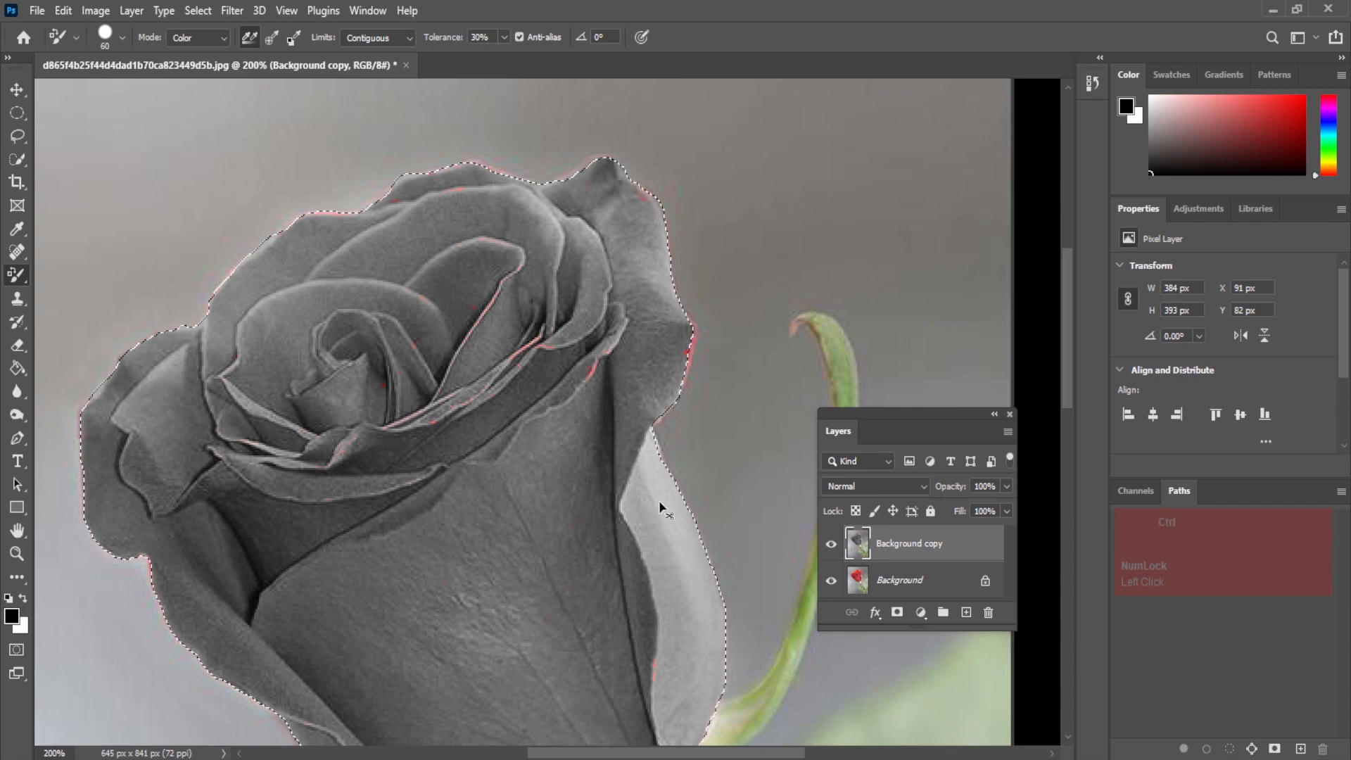
- Deselect the bloom and recolor the red fringes along its upper and left outer edges with a 30 px Color Replacement brush
{"action": "key", "text": "ctrl+d"}
{"action": "left_click", "coordinate": [564, 331]}
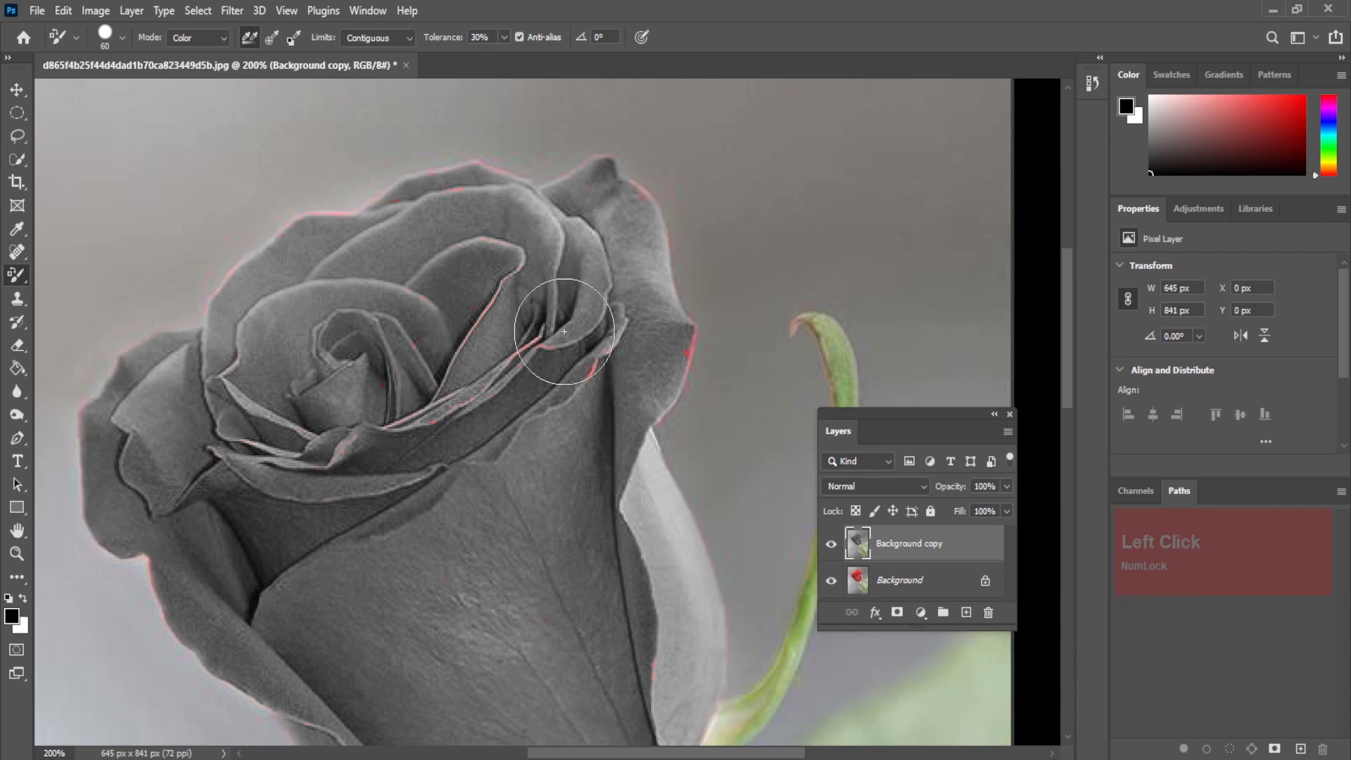
{"action": "left_click", "coordinate": [338, 211]}
{"action": "left_click_drag", "start_coordinate": [337, 211], "coordinate": [340, 221]}
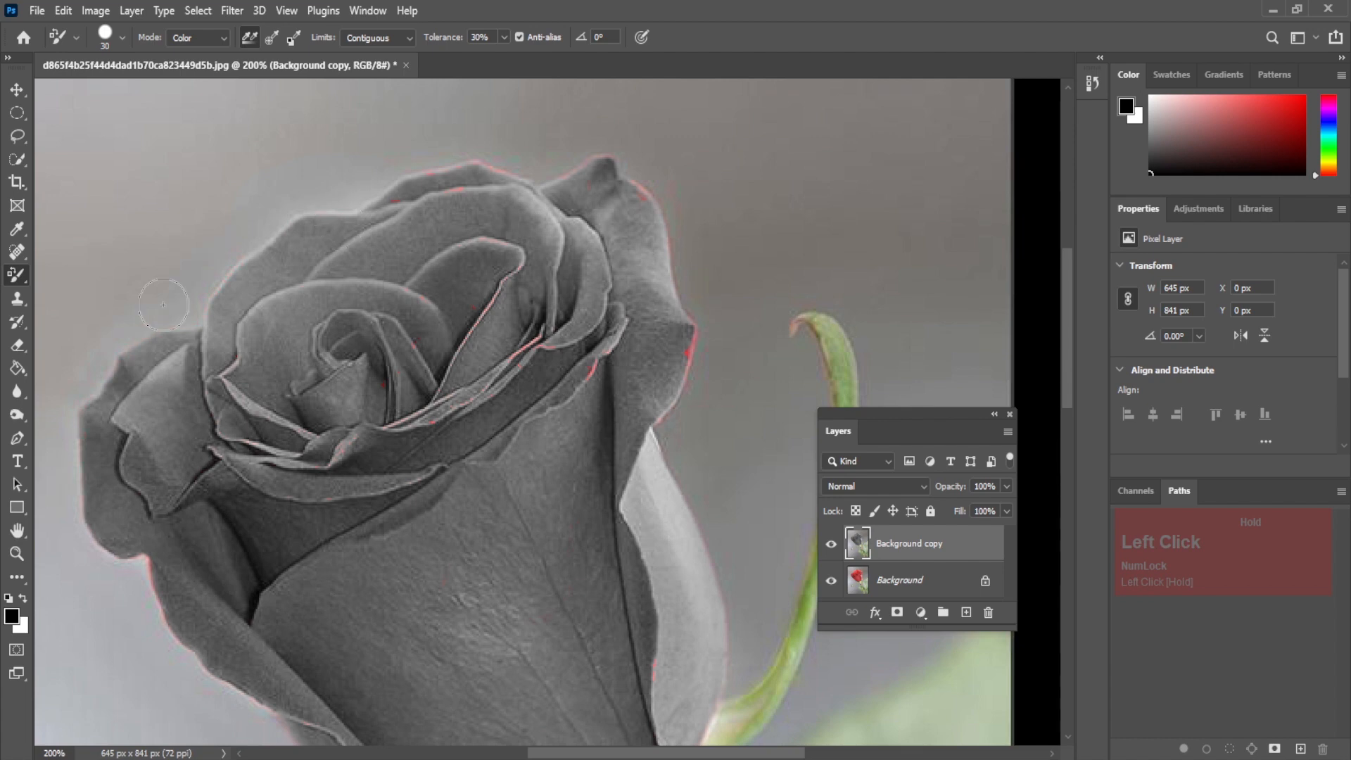
{"action": "mouse_move", "coordinate": [392, 197]}
{"action": "left_mouse_down"}
{"action": "mouse_move", "coordinate": [436, 201]}
{"action": "mouse_move", "coordinate": [426, 175]}
{"action": "mouse_move", "coordinate": [650, 258]}
{"action": "mouse_move", "coordinate": [703, 306]}
{"action": "left_mouse_up"}
{"action": "mouse_move", "coordinate": [195, 546]}
{"action": "left_mouse_down"}
{"action": "mouse_move", "coordinate": [186, 427]}
{"action": "mouse_move", "coordinate": [98, 338]}
{"action": "left_mouse_up"}
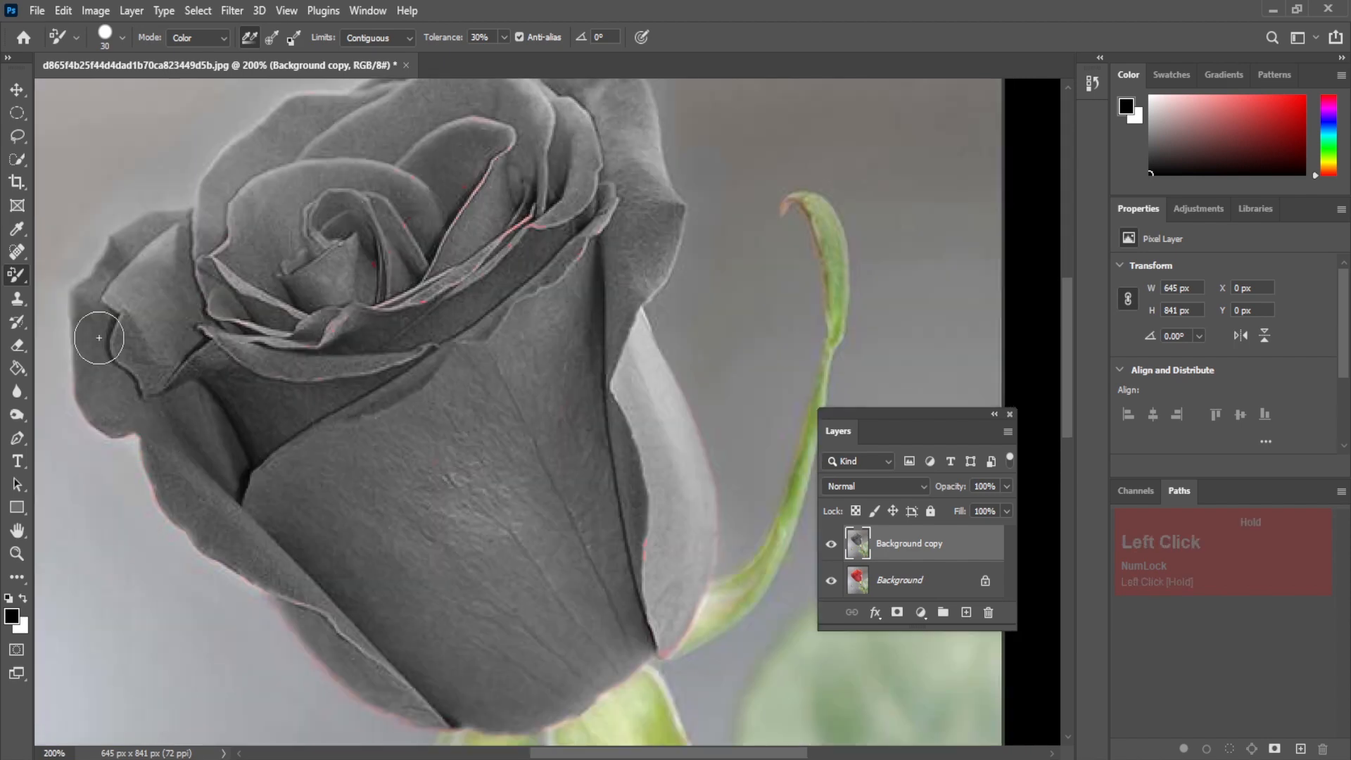
- Recolor the remaining red fringes along the bloom's lower-left, bottom and right petal edges
{"action": "left_click_drag", "start_coordinate": [355, 595], "coordinate": [302, 488]}
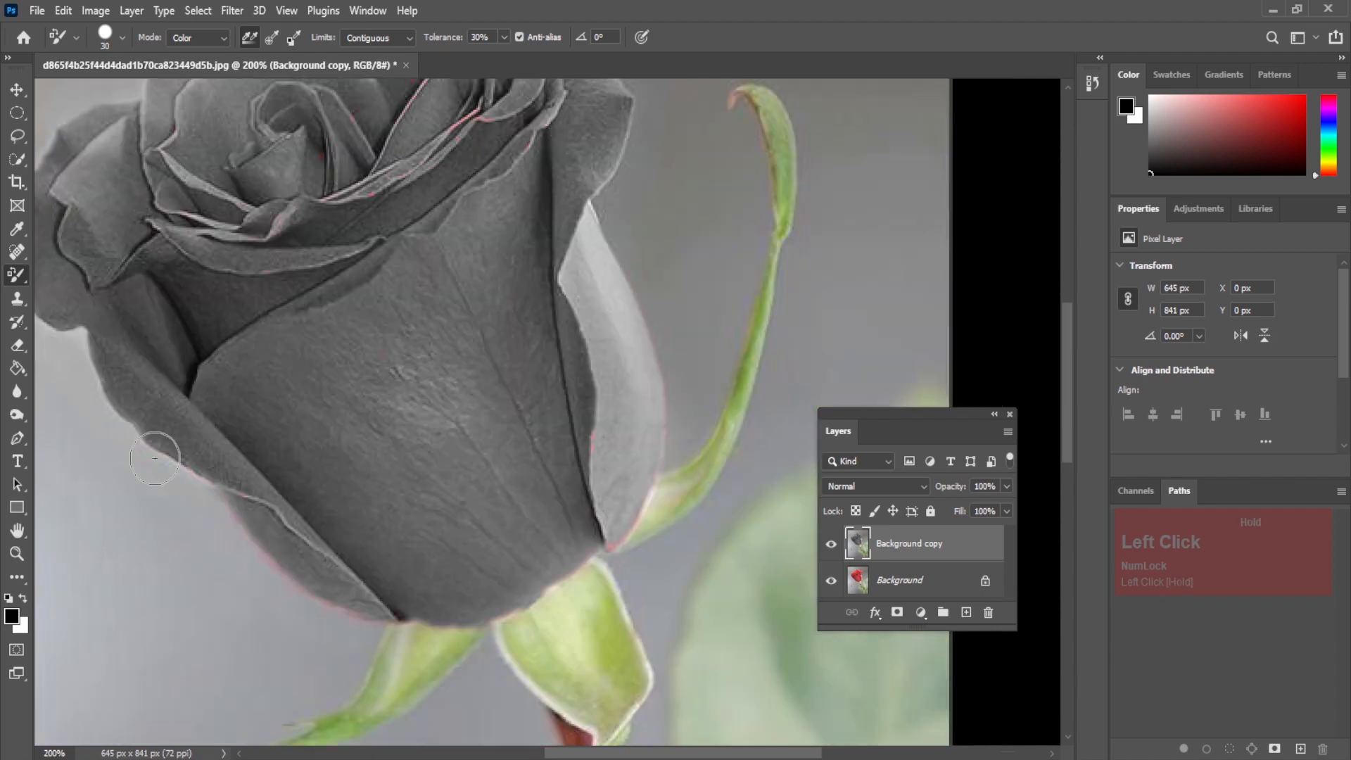
{"action": "left_click_drag", "start_coordinate": [155, 458], "coordinate": [422, 603]}
{"action": "mouse_move", "coordinate": [584, 440]}
{"action": "left_mouse_down"}
{"action": "mouse_move", "coordinate": [588, 467]}
{"action": "mouse_move", "coordinate": [607, 473]}
{"action": "left_mouse_up"}
{"action": "scroll", "coordinate": [607, 473], "scroll_direction": "up", "scroll_amount": 2}
{"action": "left_click_drag", "start_coordinate": [583, 426], "coordinate": [582, 426]}
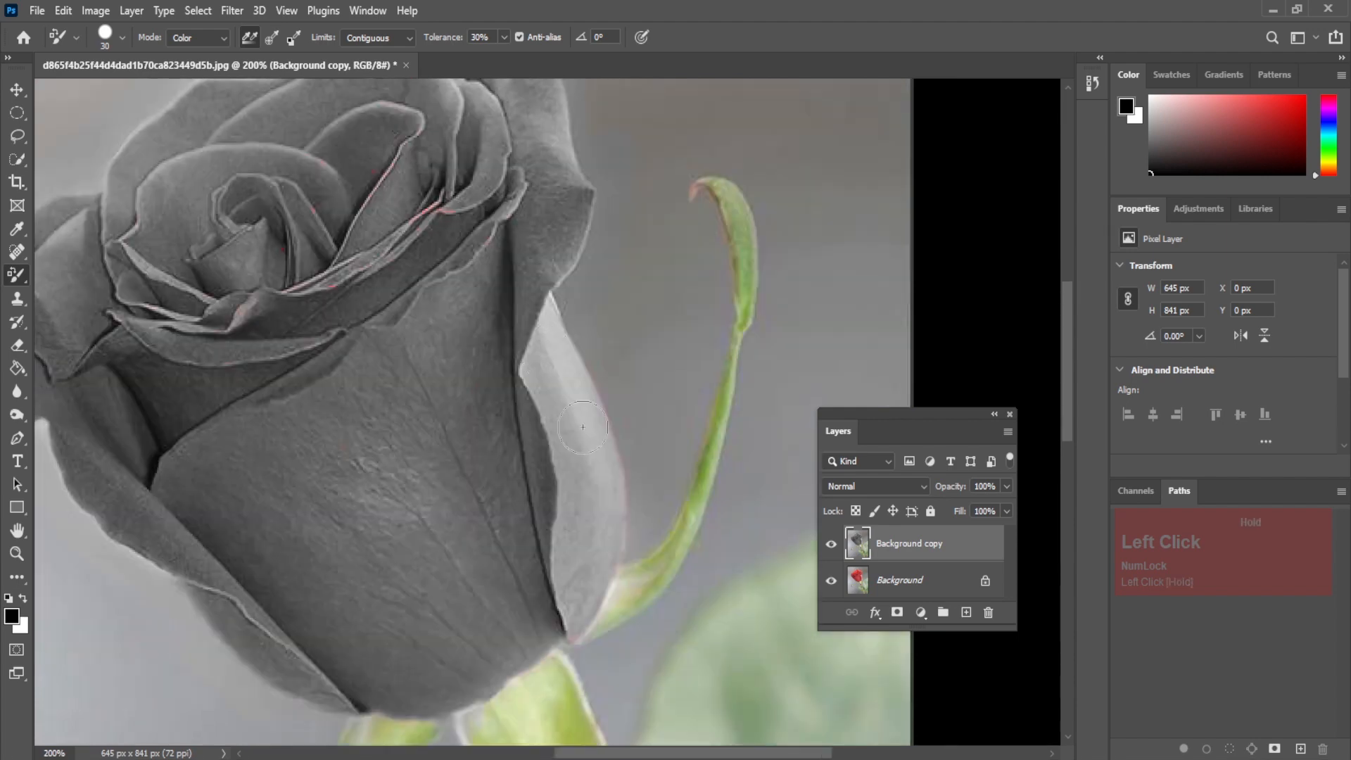
{"action": "left_click_drag", "start_coordinate": [435, 520], "coordinate": [437, 615]}
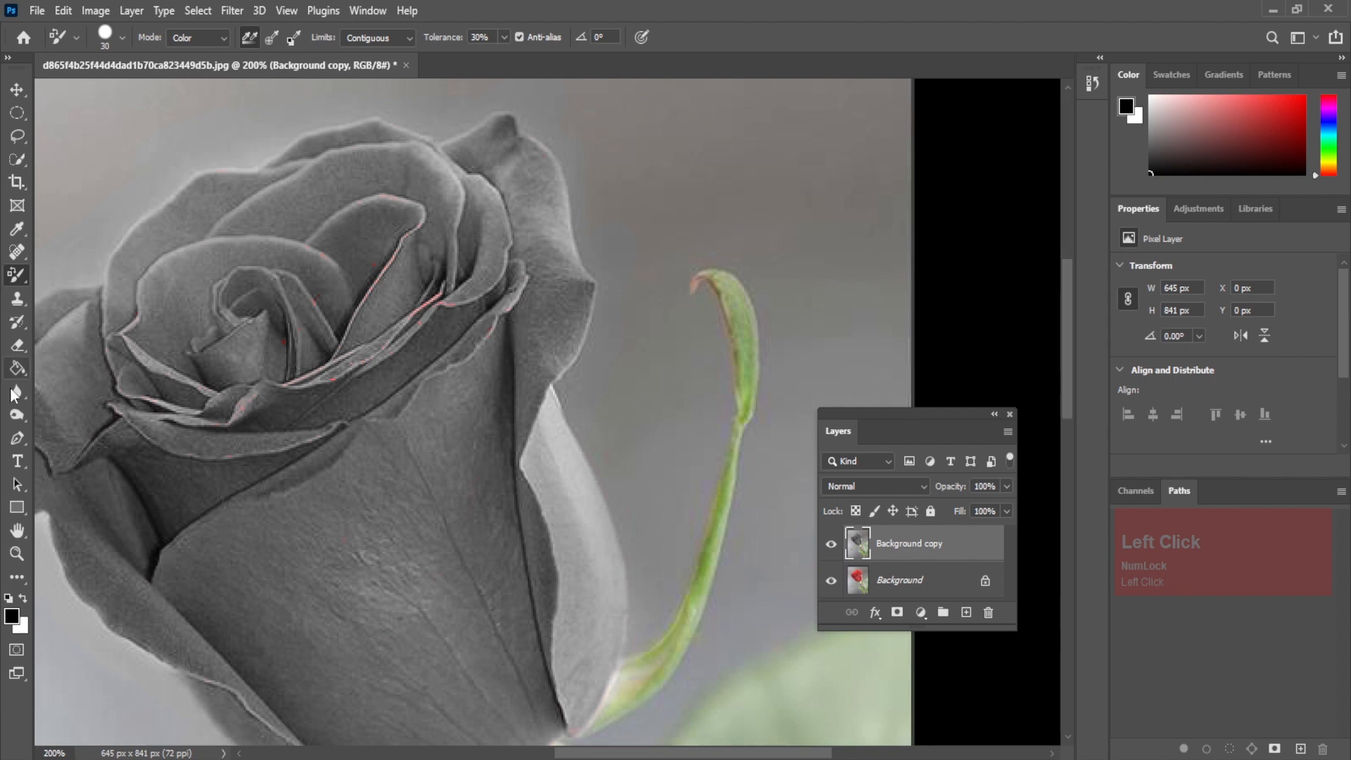
- Soften the red-edged inner petals with the Blur tool at 50% strength and recolor their reddish traces with Color Replacement
{"action": "right_click", "coordinate": [17, 397]}
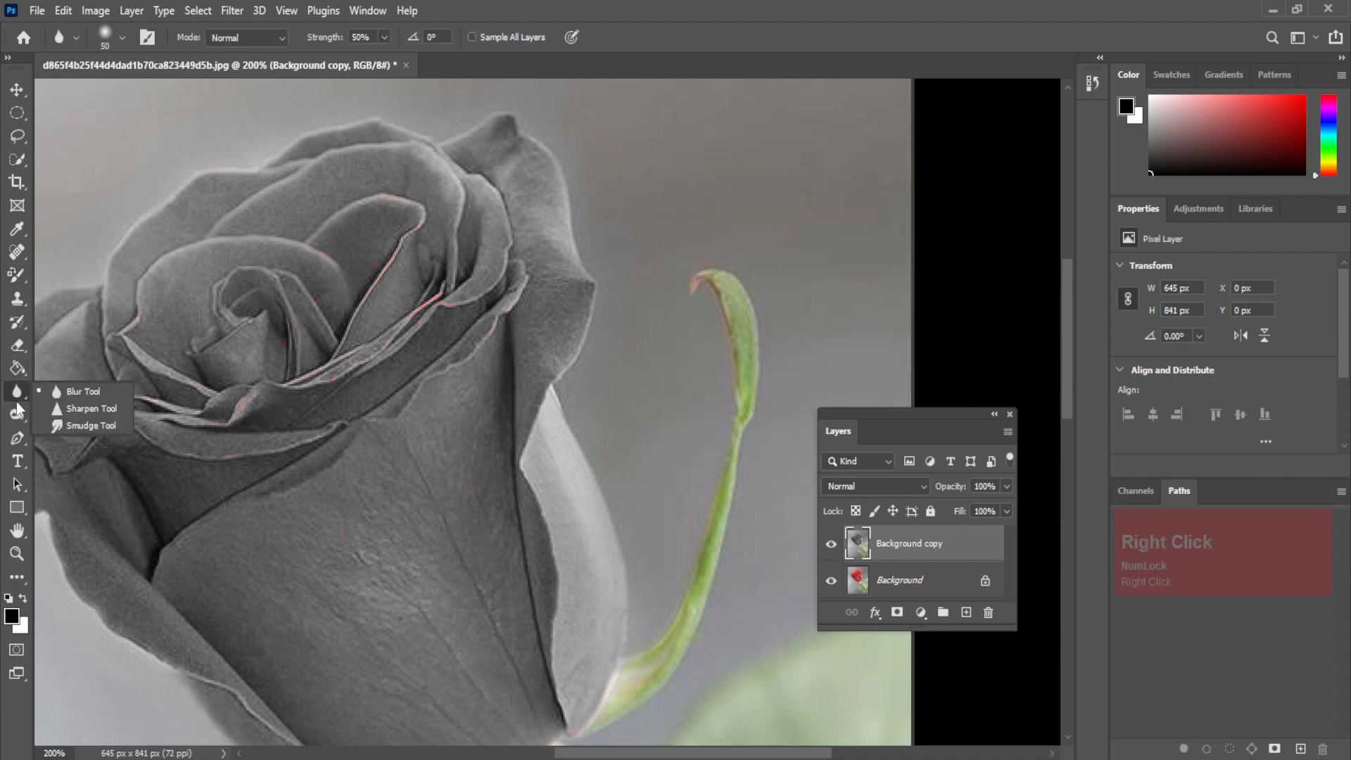
{"action": "left_click", "coordinate": [103, 391]}
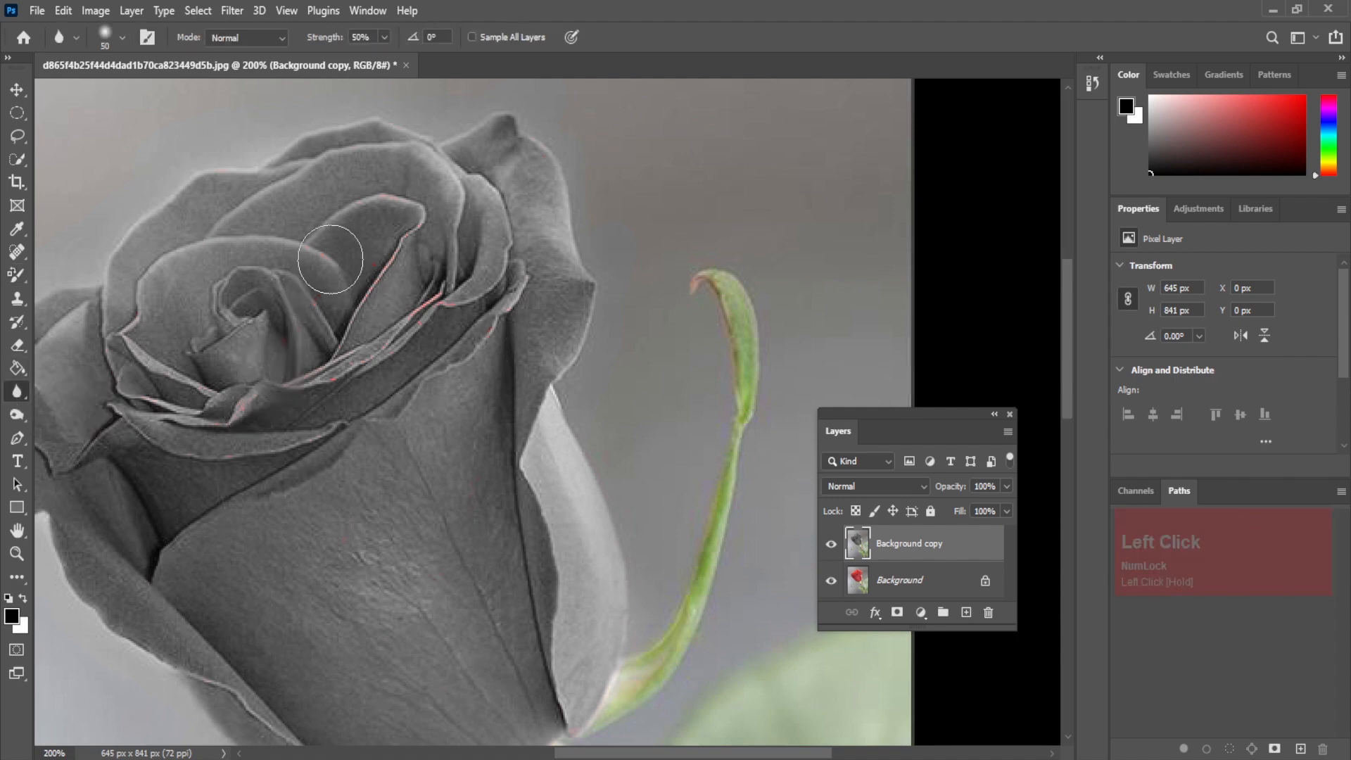
{"action": "left_click_drag", "start_coordinate": [330, 259], "coordinate": [440, 291]}
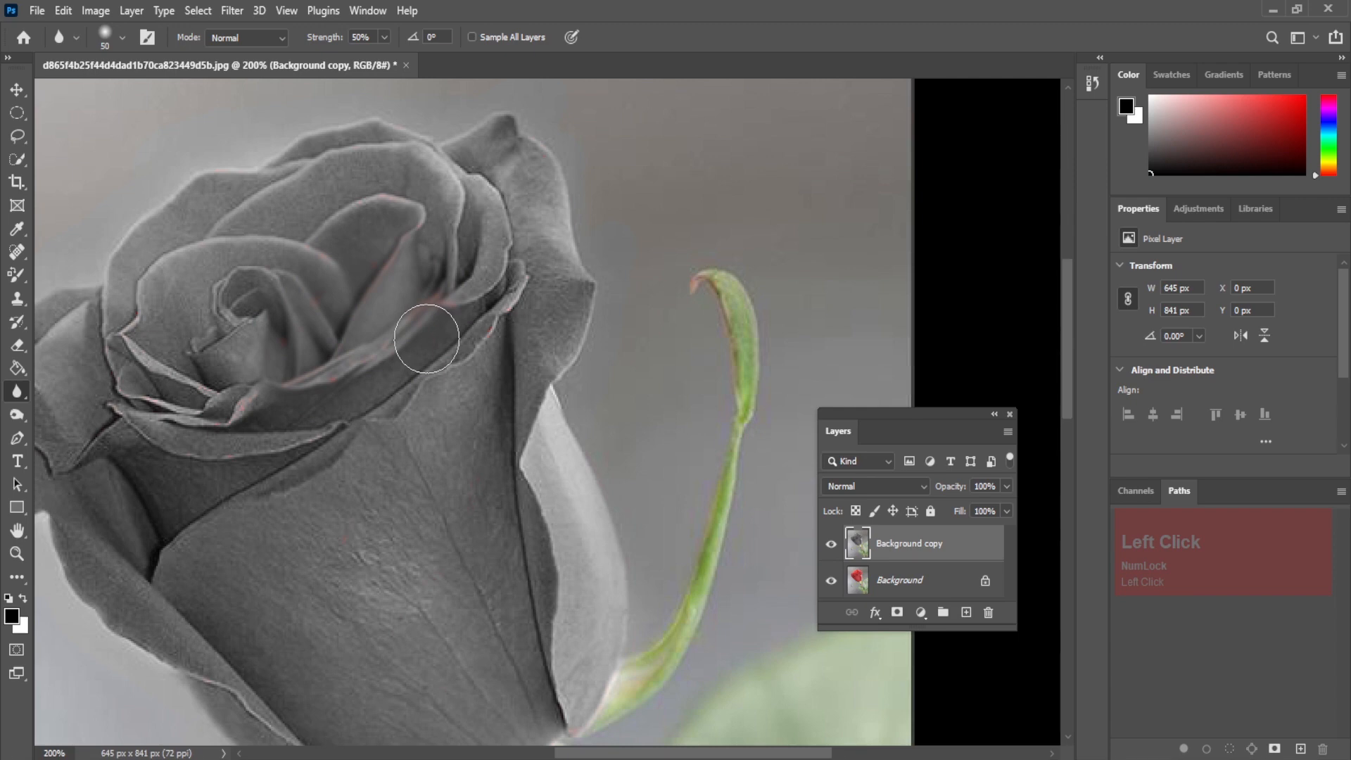
{"action": "right_click", "coordinate": [356, 285]}
{"action": "left_click_drag", "start_coordinate": [467, 331], "coordinate": [454, 330]}
{"action": "key", "text": "b"}
{"action": "mouse_move", "coordinate": [351, 312]}
{"action": "left_mouse_down"}
{"action": "mouse_move", "coordinate": [303, 279]}
{"action": "mouse_move", "coordinate": [413, 251]}
{"action": "left_mouse_up"}
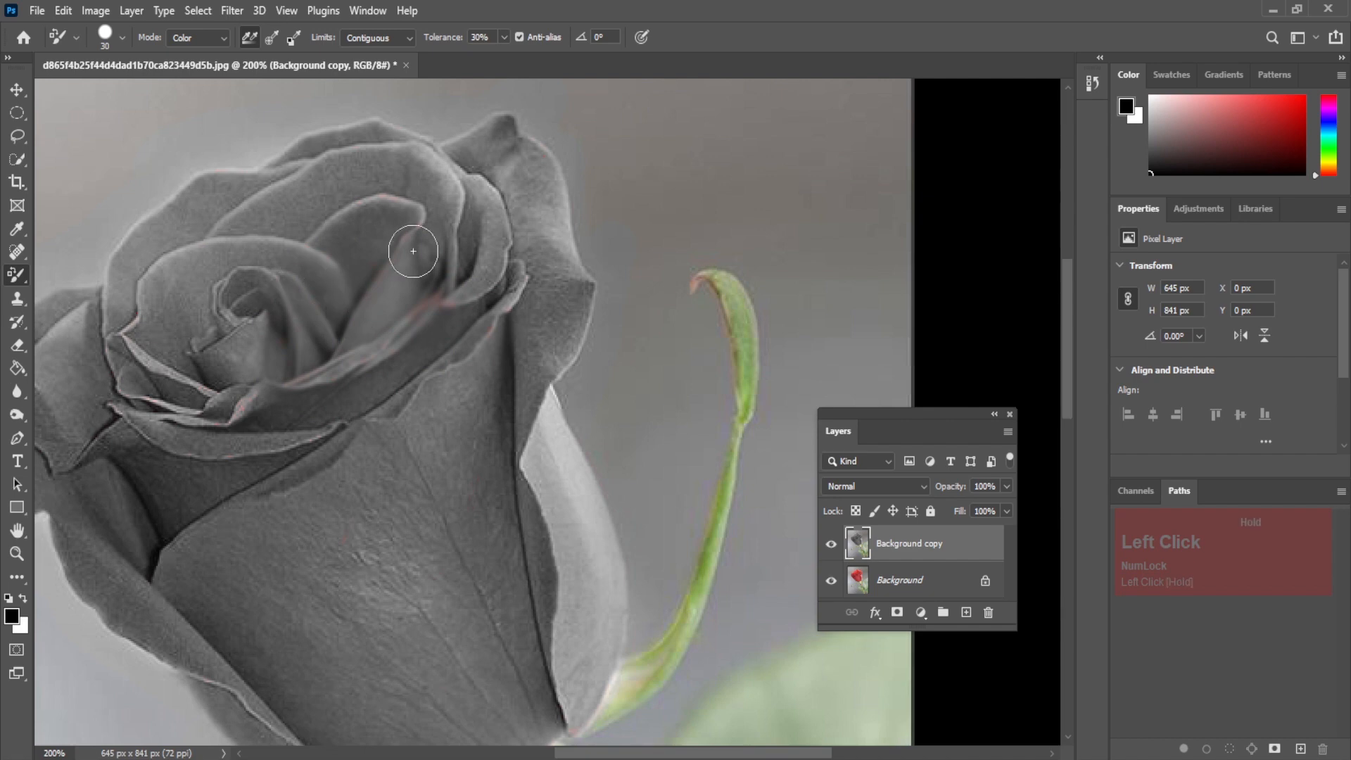
- Sharpen the inner petal edges with the Sharpen tool at 50% strength, reducing the brush to 15 px, and switch back to the Blur tool
{"action": "right_click", "coordinate": [18, 413]}
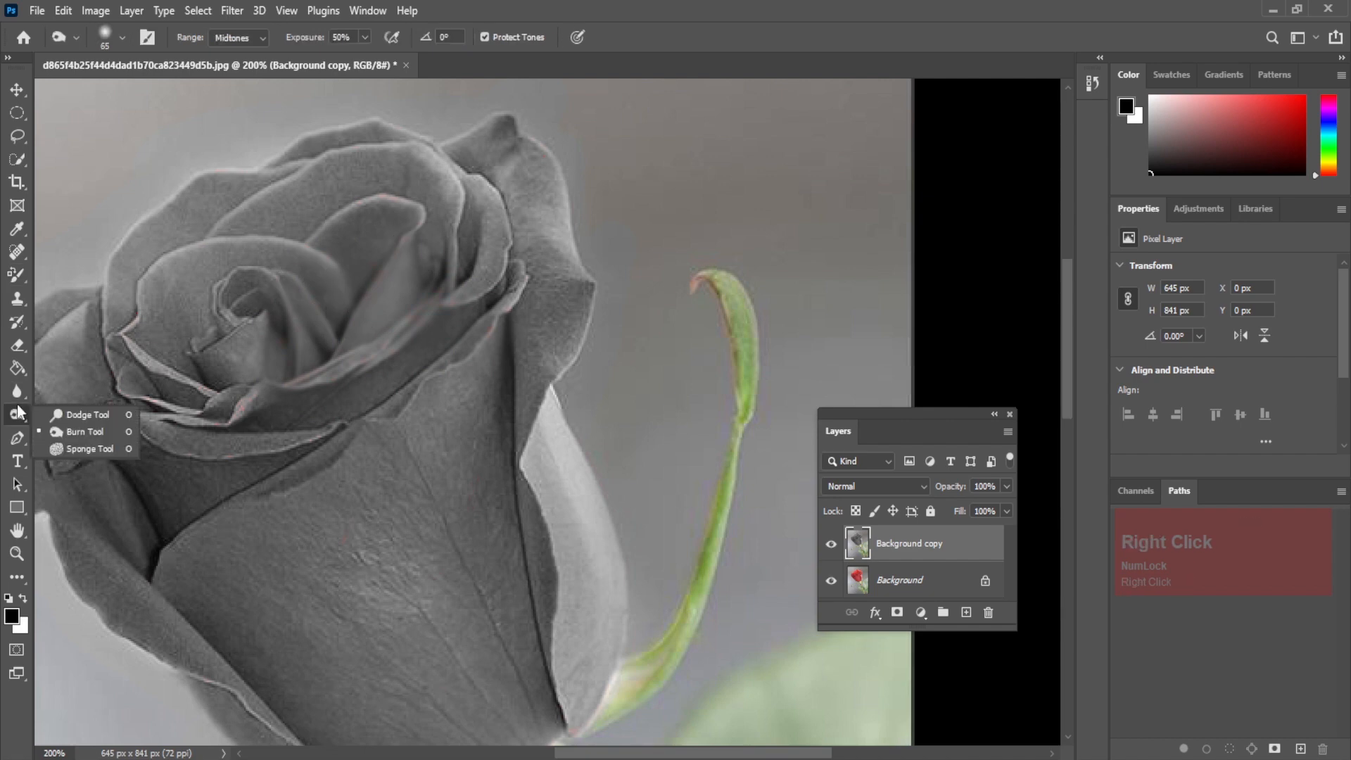
{"action": "left_click", "coordinate": [18, 391]}
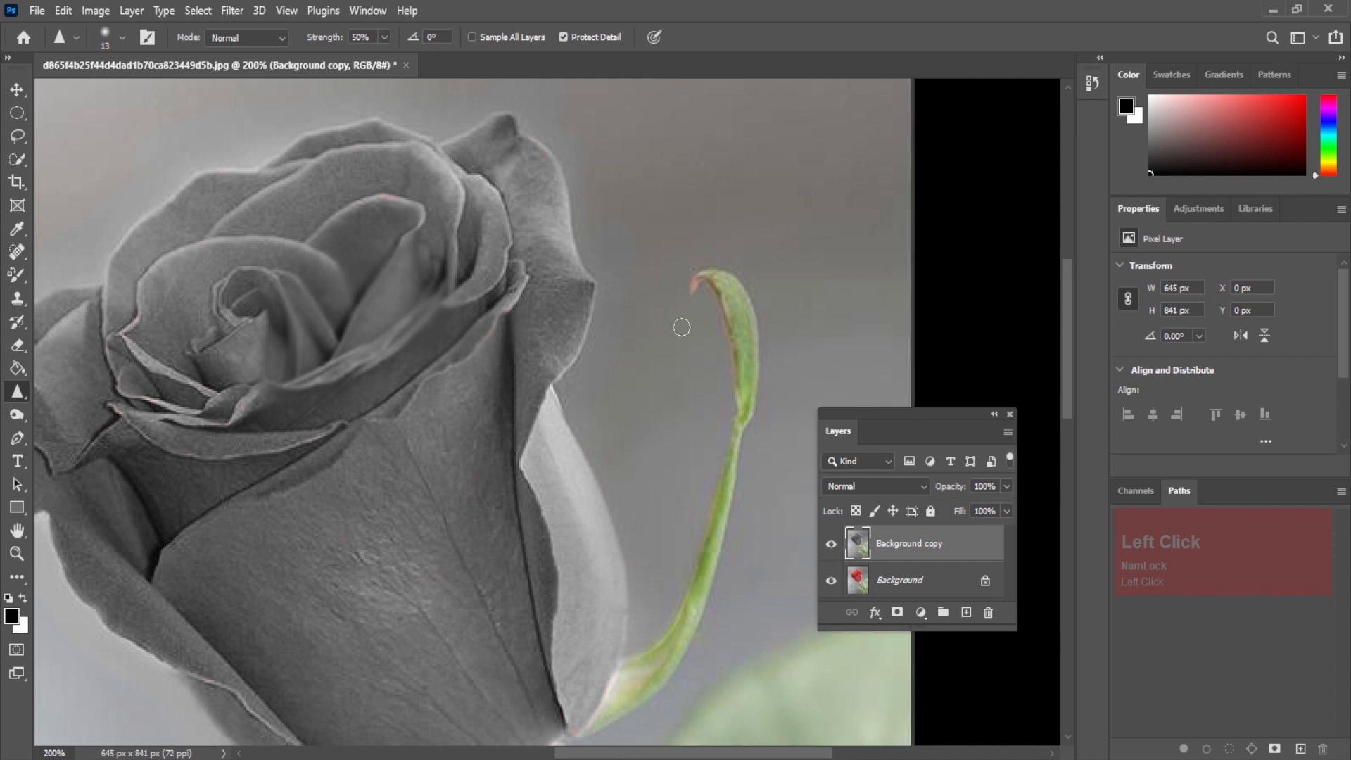
{"action": "key", "text": "bracketright"}
{"action": "key", "text": "bracketright"}
{"action": "left_click_drag", "start_coordinate": [285, 402], "coordinate": [476, 356]}
{"action": "key", "text": "bracketleft"}
{"action": "key", "text": "bracketleft"}
{"action": "key", "text": "bracketleft"}
{"action": "key", "text": "bracketleft"}
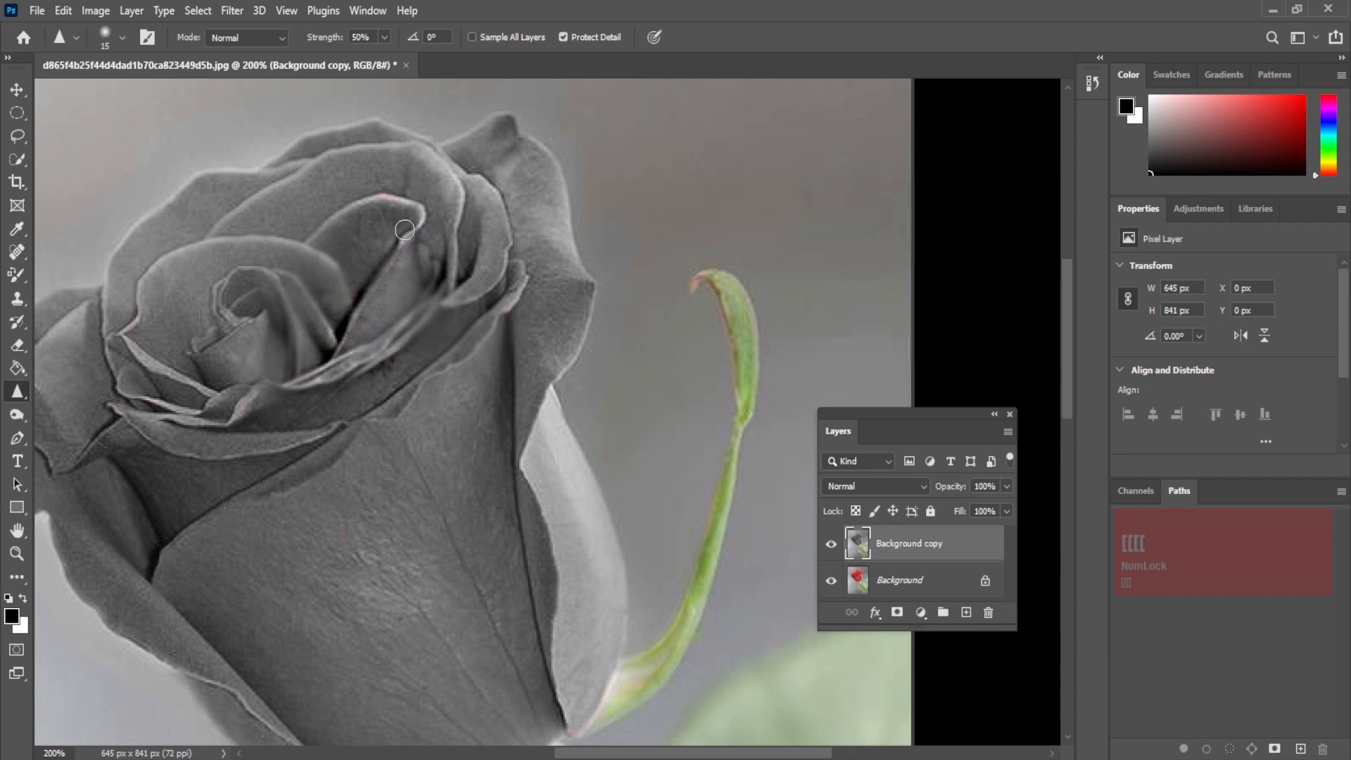
{"action": "right_click", "coordinate": [17, 391]}
{"action": "left_click", "coordinate": [88, 395]}
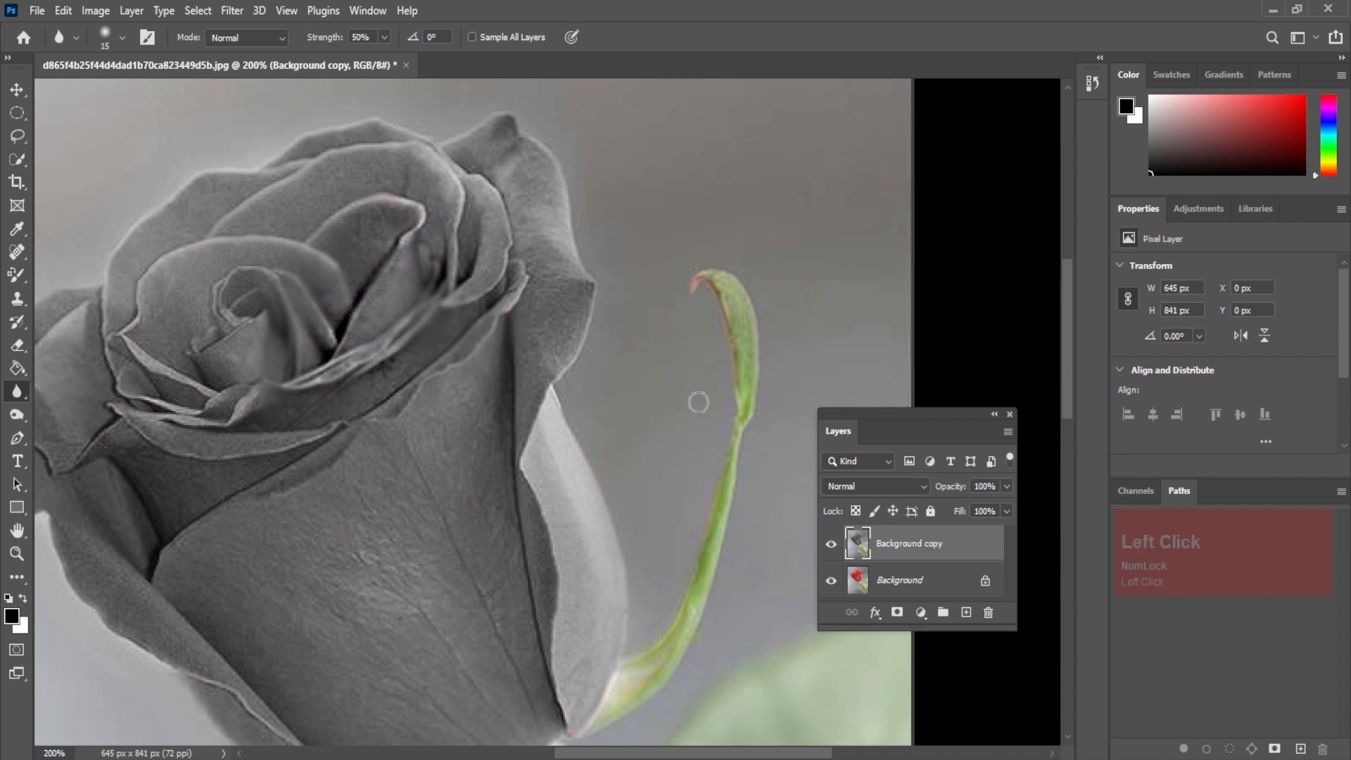
- Switch to the Move tool and add a new blank layer above the Background copy layer
{"action": "key", "text": "ctrl+minus"}
{"action": "key", "text": "ctrl+minus"}
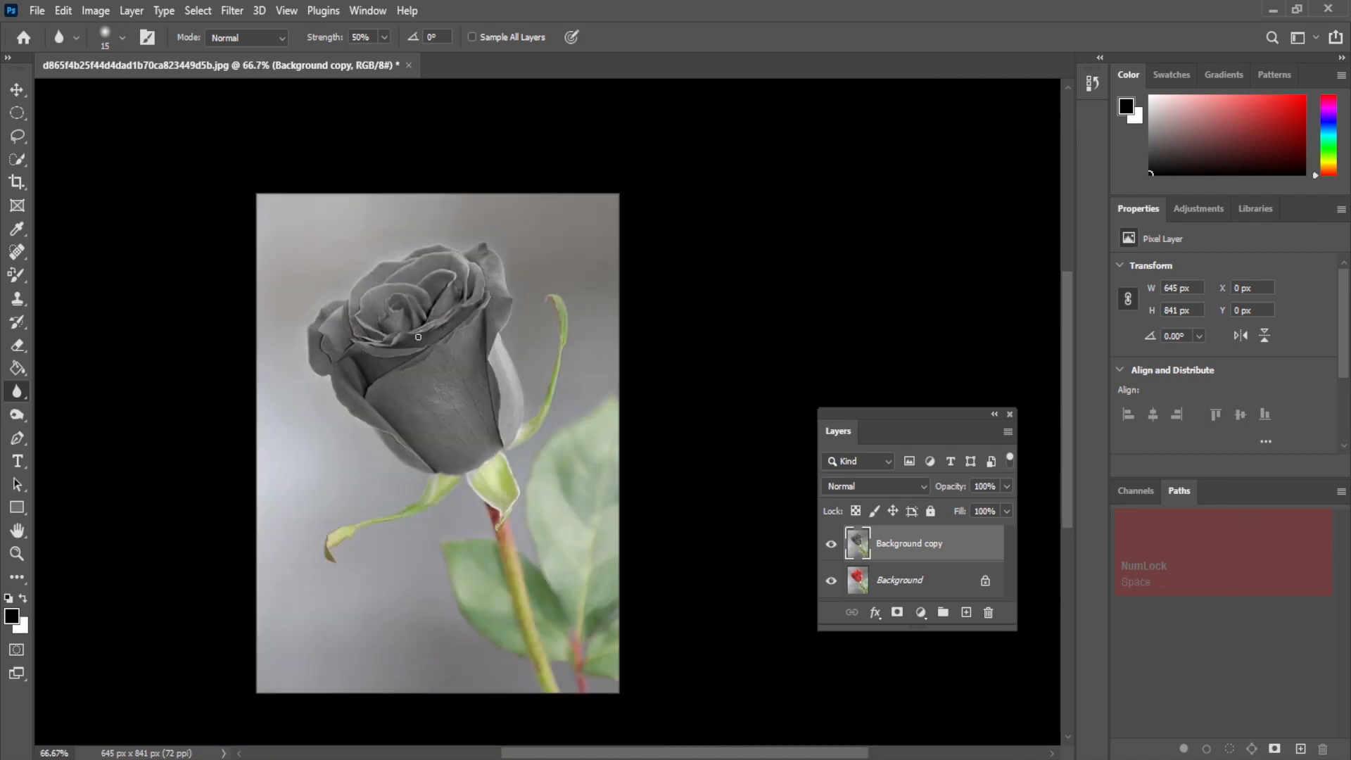
{"action": "key", "text": "space"}
{"action": "left_click_drag", "start_coordinate": [418, 337], "coordinate": [12, 97]}
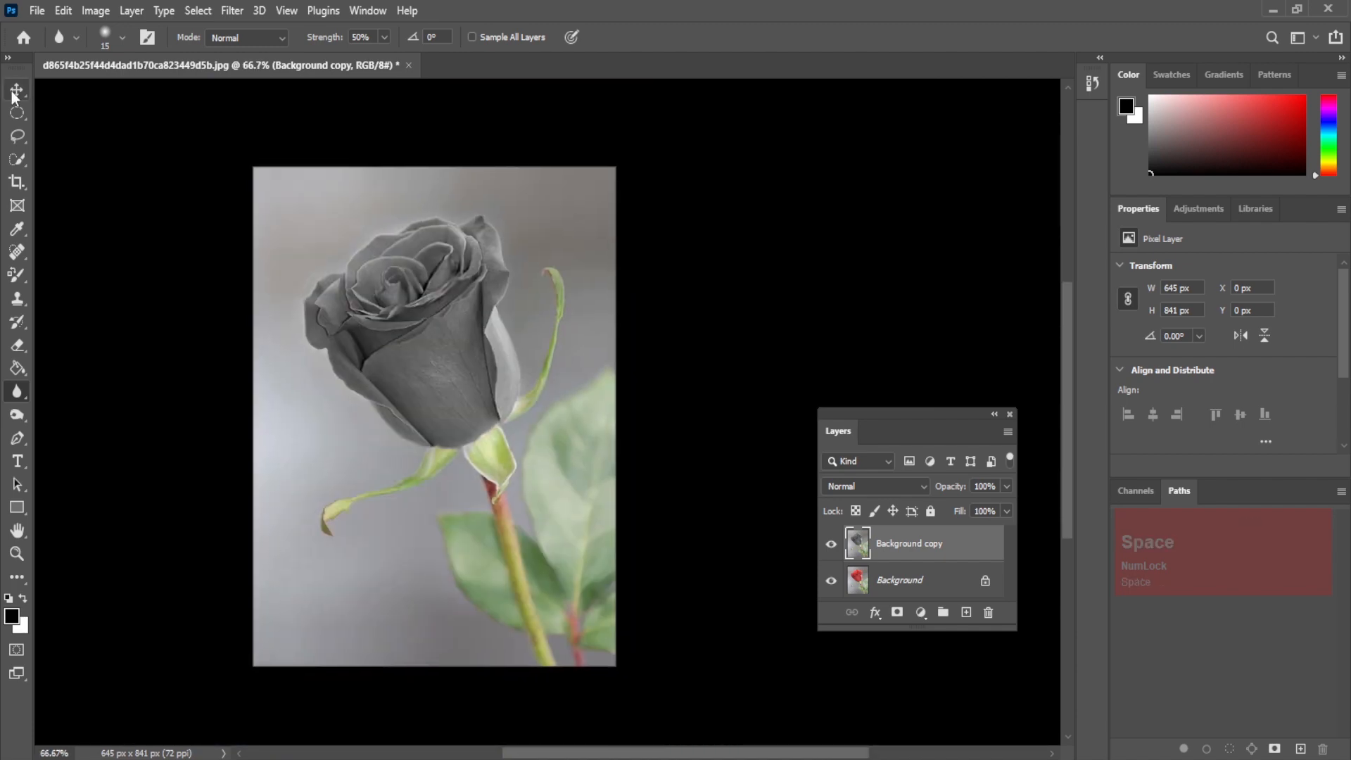
{"action": "left_click", "coordinate": [16, 89]}
{"action": "left_click", "coordinate": [966, 612]}
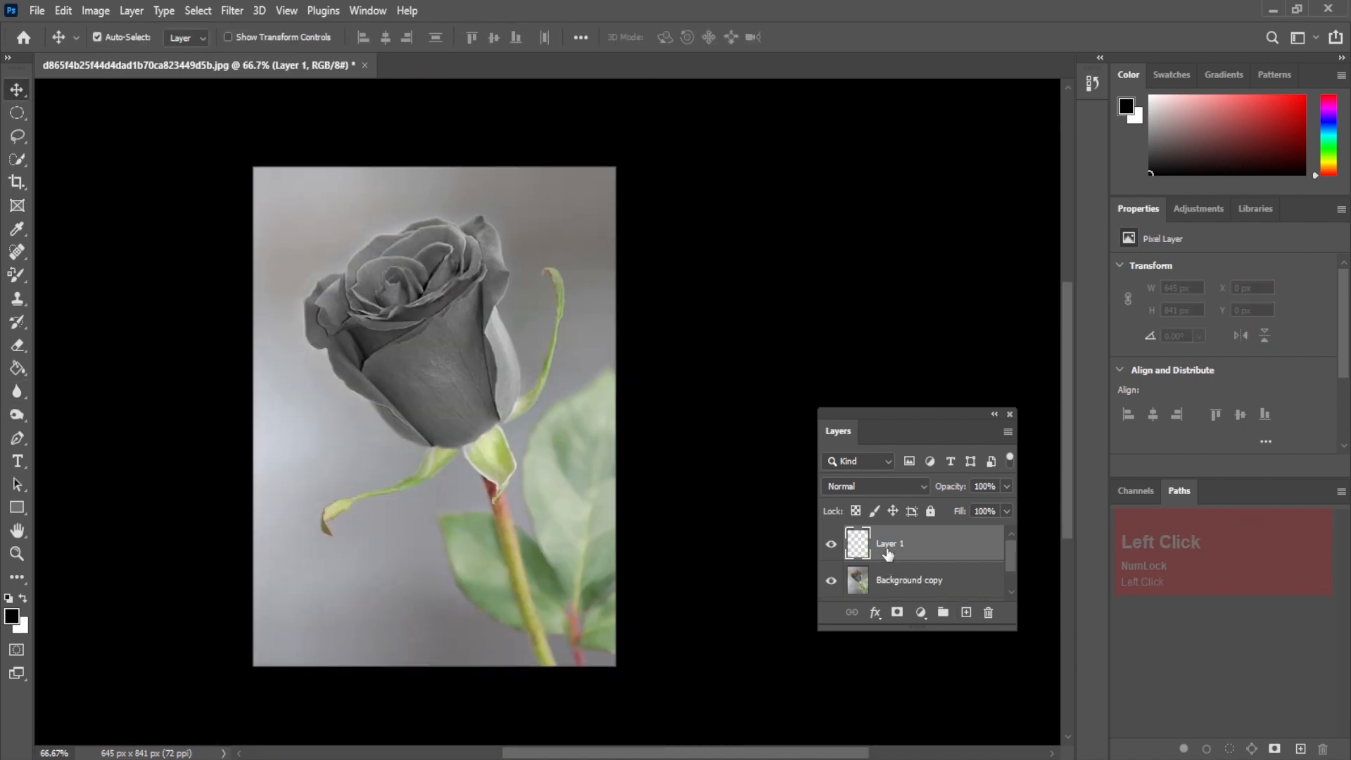
- Set the blend mode of Layer 1 to Screen and enlarge the layer list so all three layers fit
{"action": "left_click", "coordinate": [902, 486]}
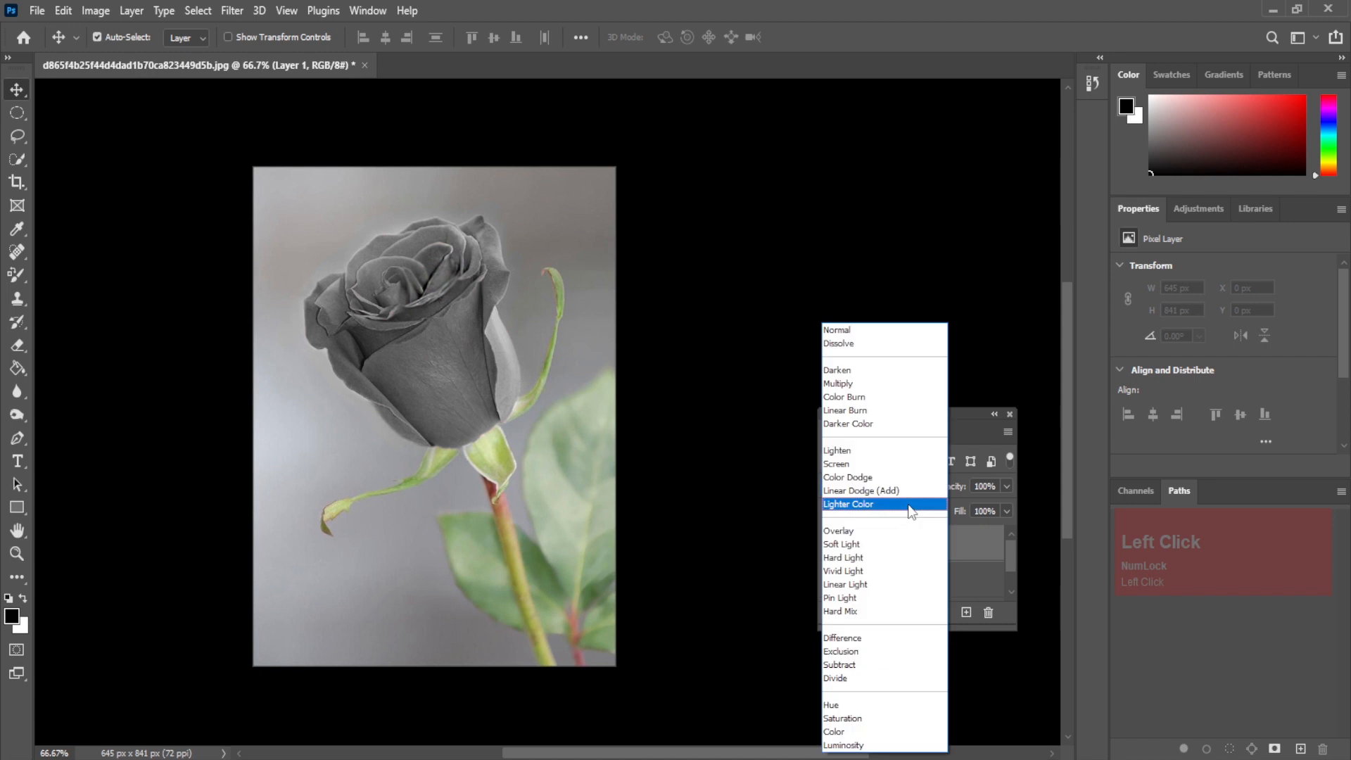
{"action": "left_click", "coordinate": [875, 467]}
{"action": "left_click_drag", "start_coordinate": [888, 411], "coordinate": [845, 261]}
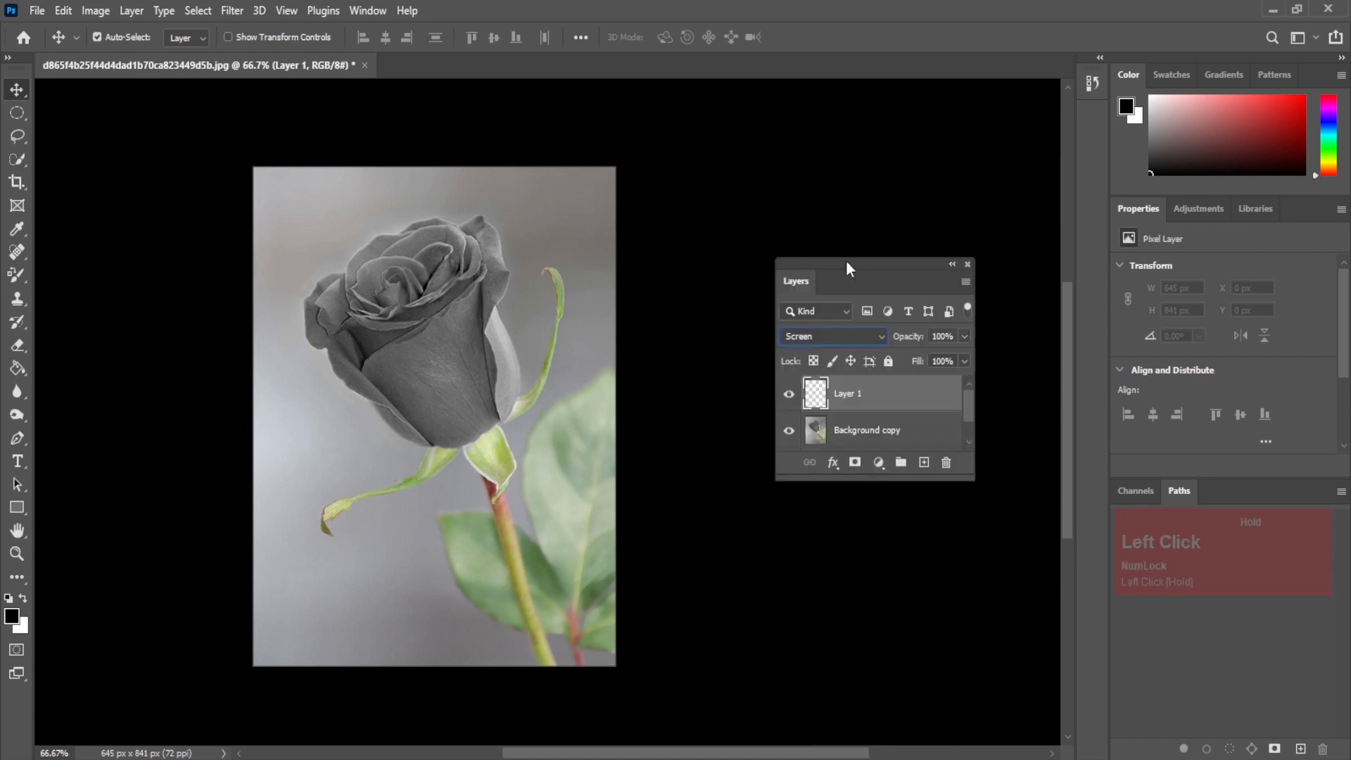
{"action": "left_click_drag", "start_coordinate": [971, 487], "coordinate": [1000, 582]}
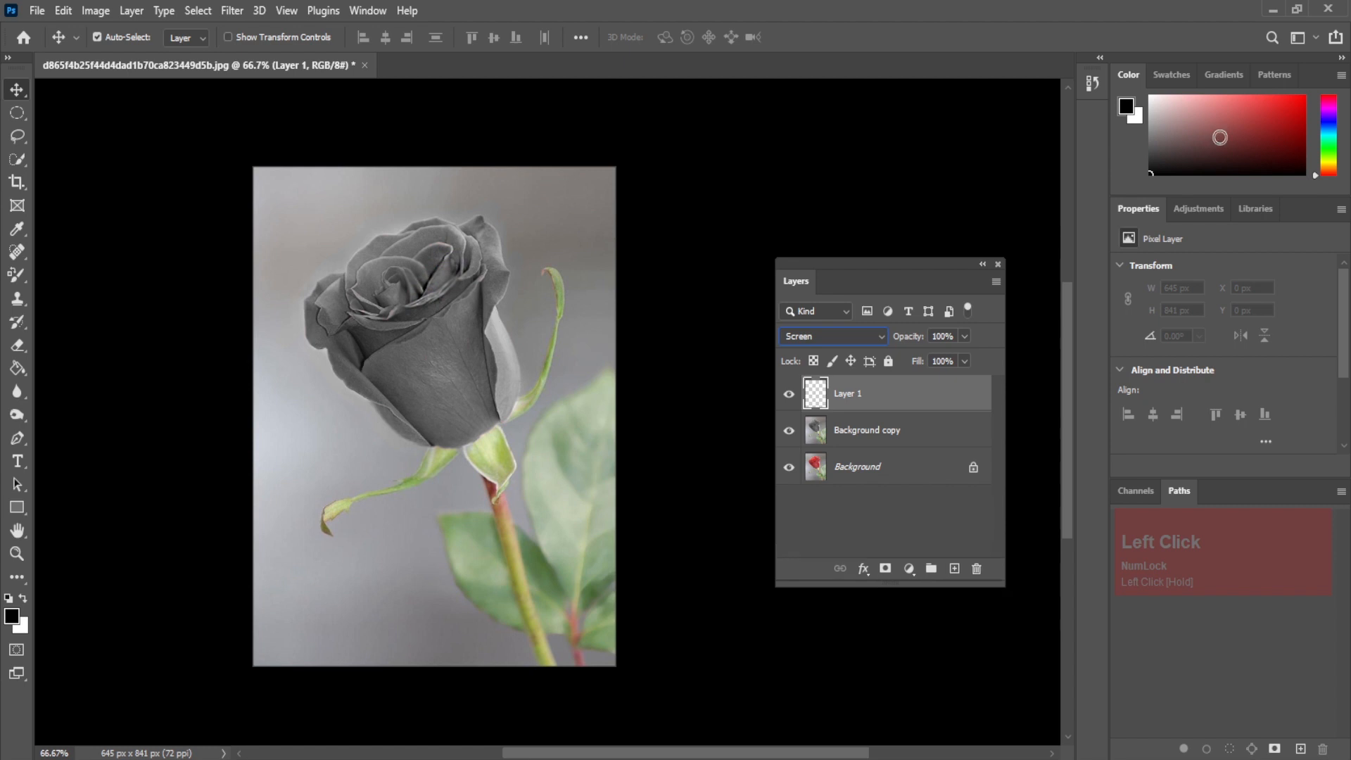
- Render the Fibers filter on Layer 1 with a variance of 32 and a strength of 9
{"action": "left_click", "coordinate": [232, 11]}
{"action": "mouse_move", "coordinate": [285, 244]}
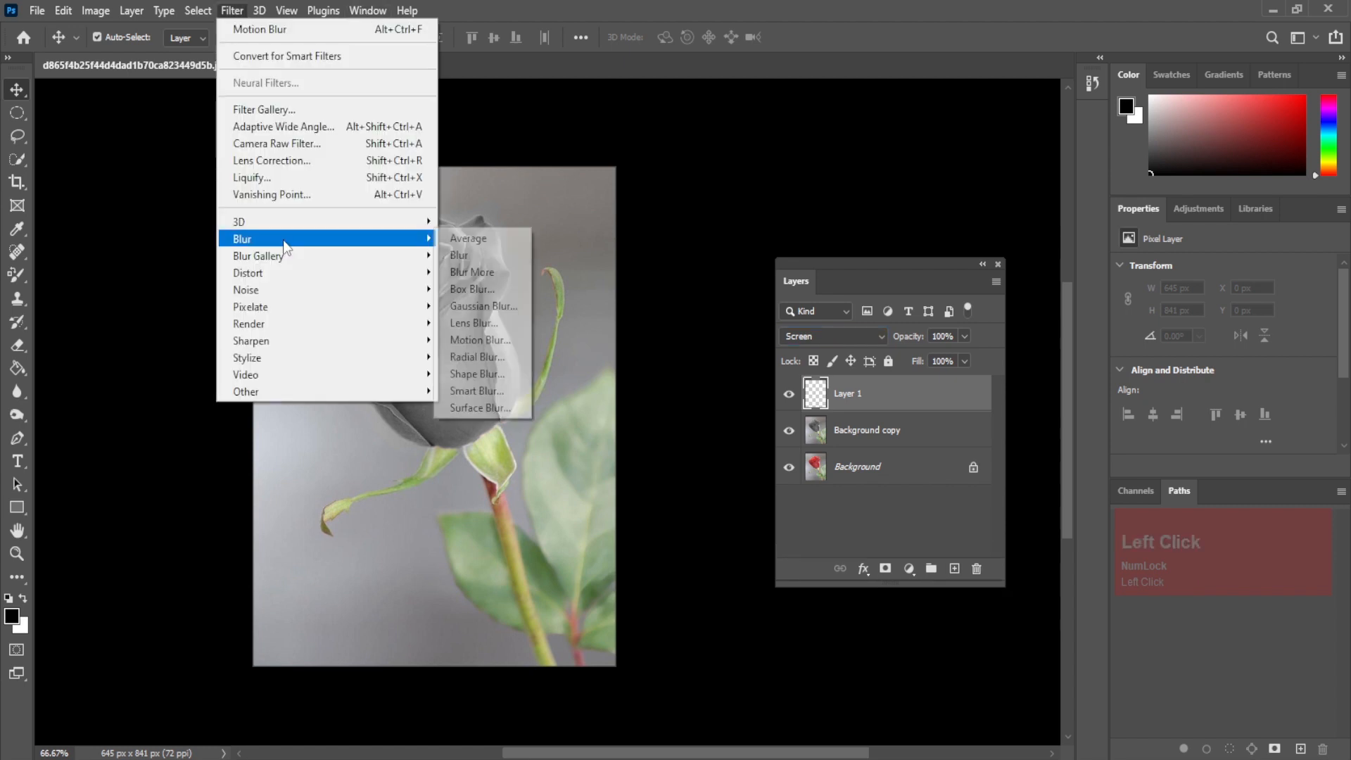
{"action": "mouse_move", "coordinate": [281, 329]}
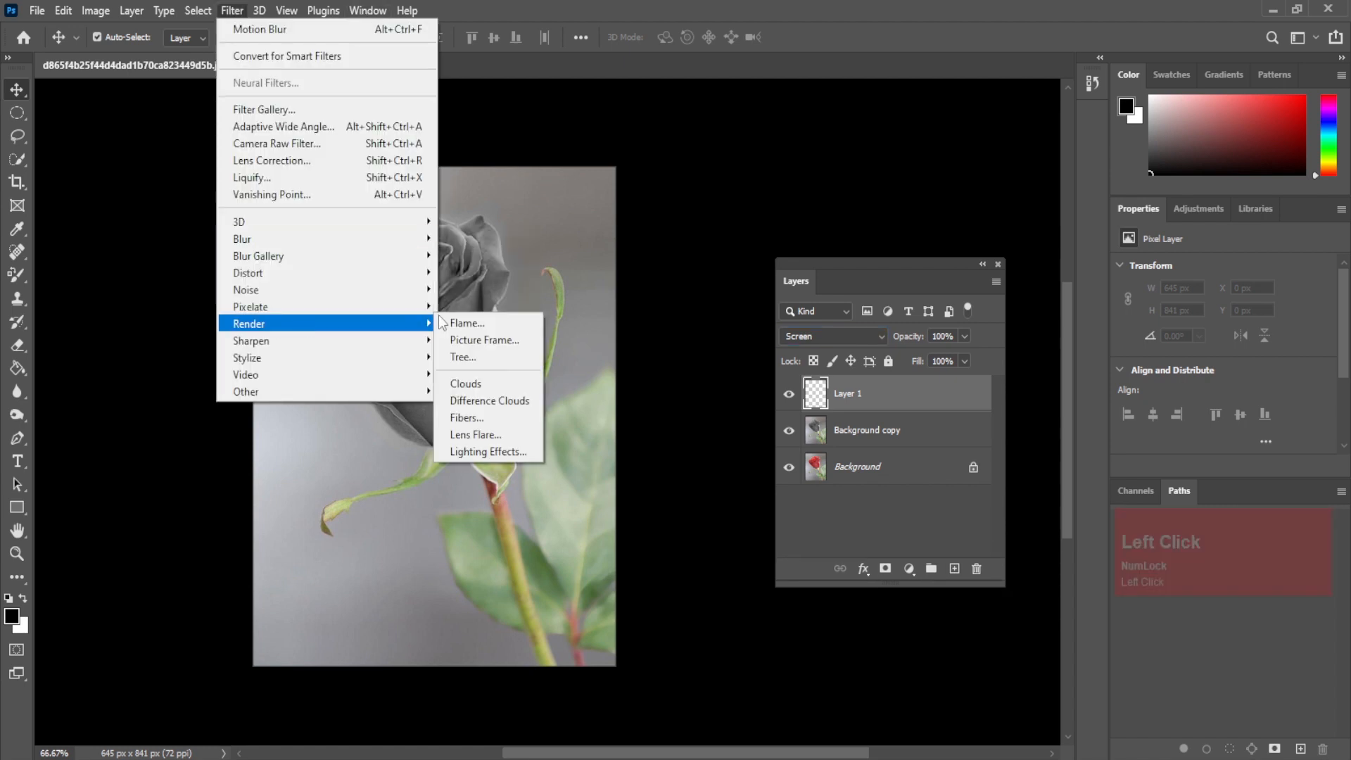
{"action": "left_click", "coordinate": [466, 417]}
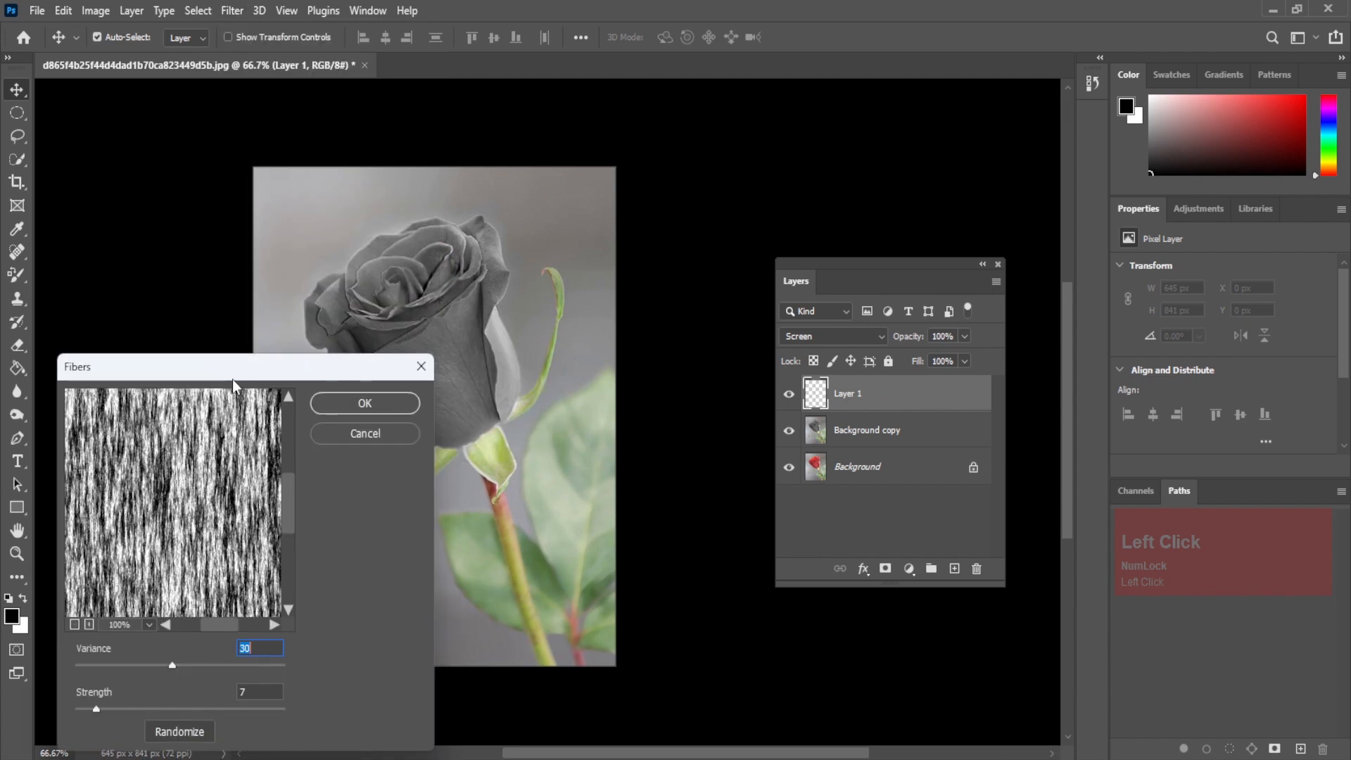
{"action": "left_click_drag", "start_coordinate": [149, 542], "coordinate": [155, 539]}
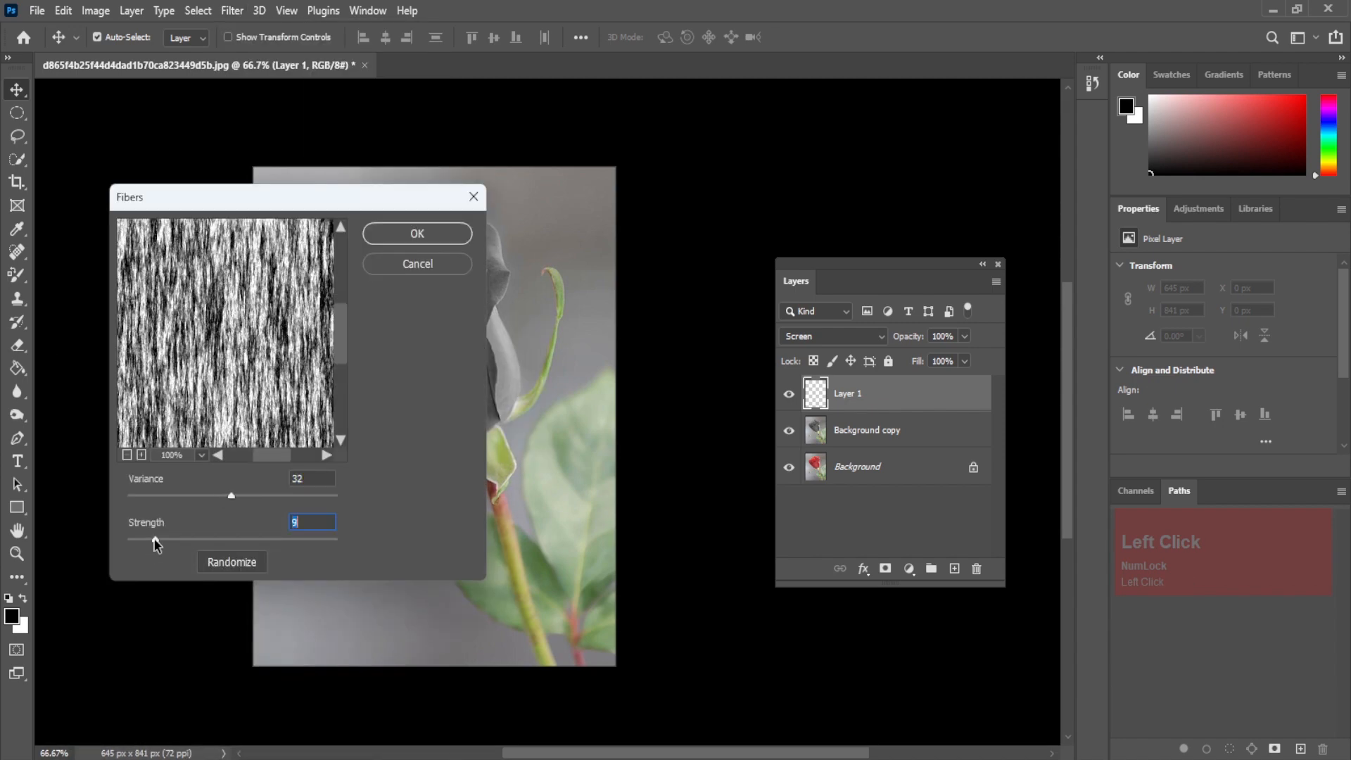
{"action": "left_click", "coordinate": [417, 234]}
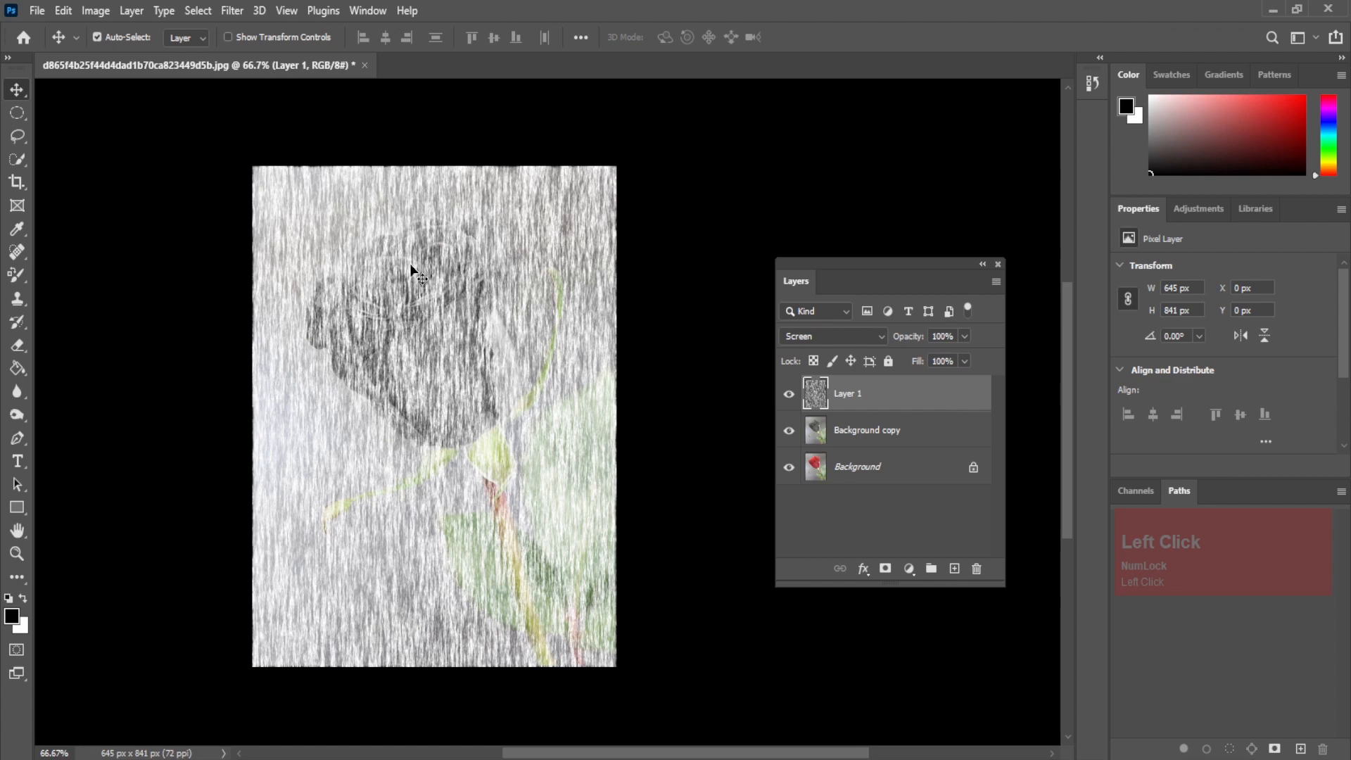
{"action": "left_click", "coordinate": [231, 11]}
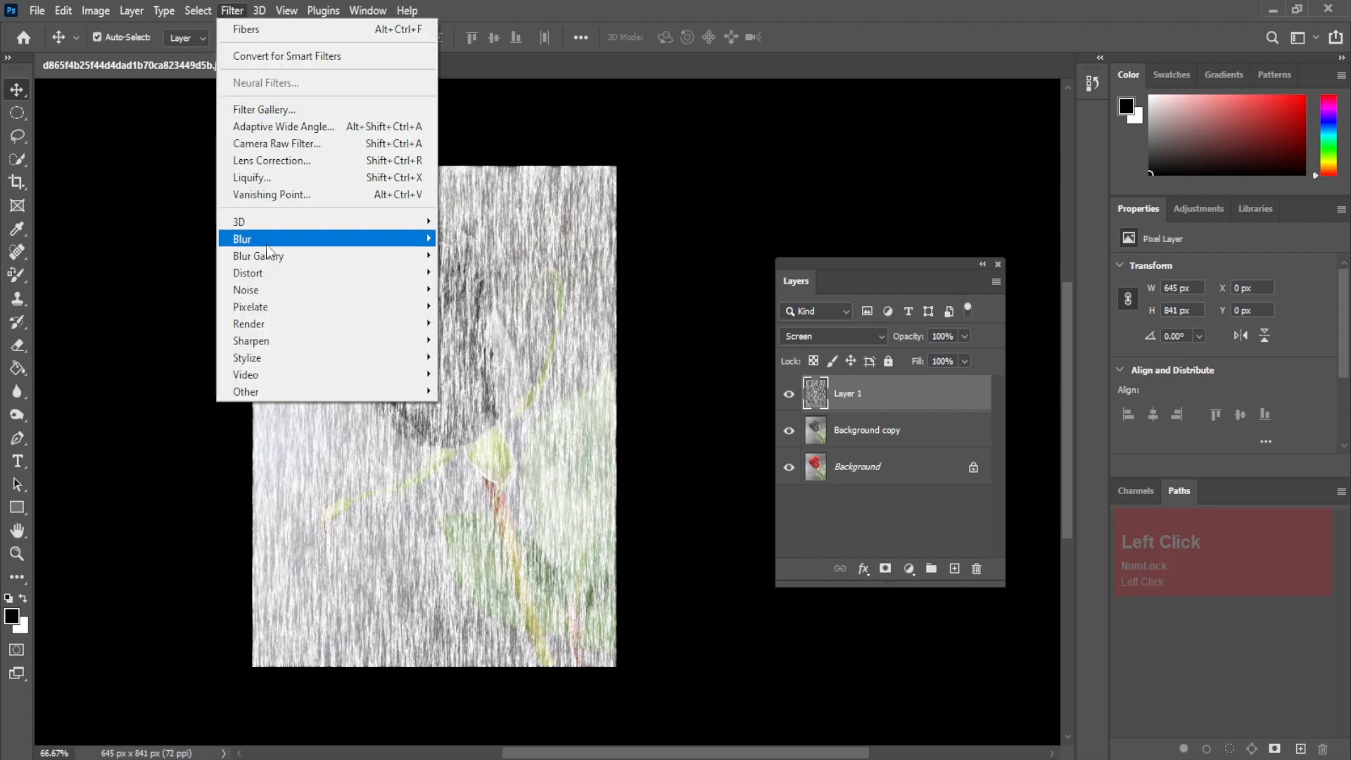
{"action": "mouse_move", "coordinate": [266, 239]}
{"action": "left_click", "coordinate": [486, 340]}
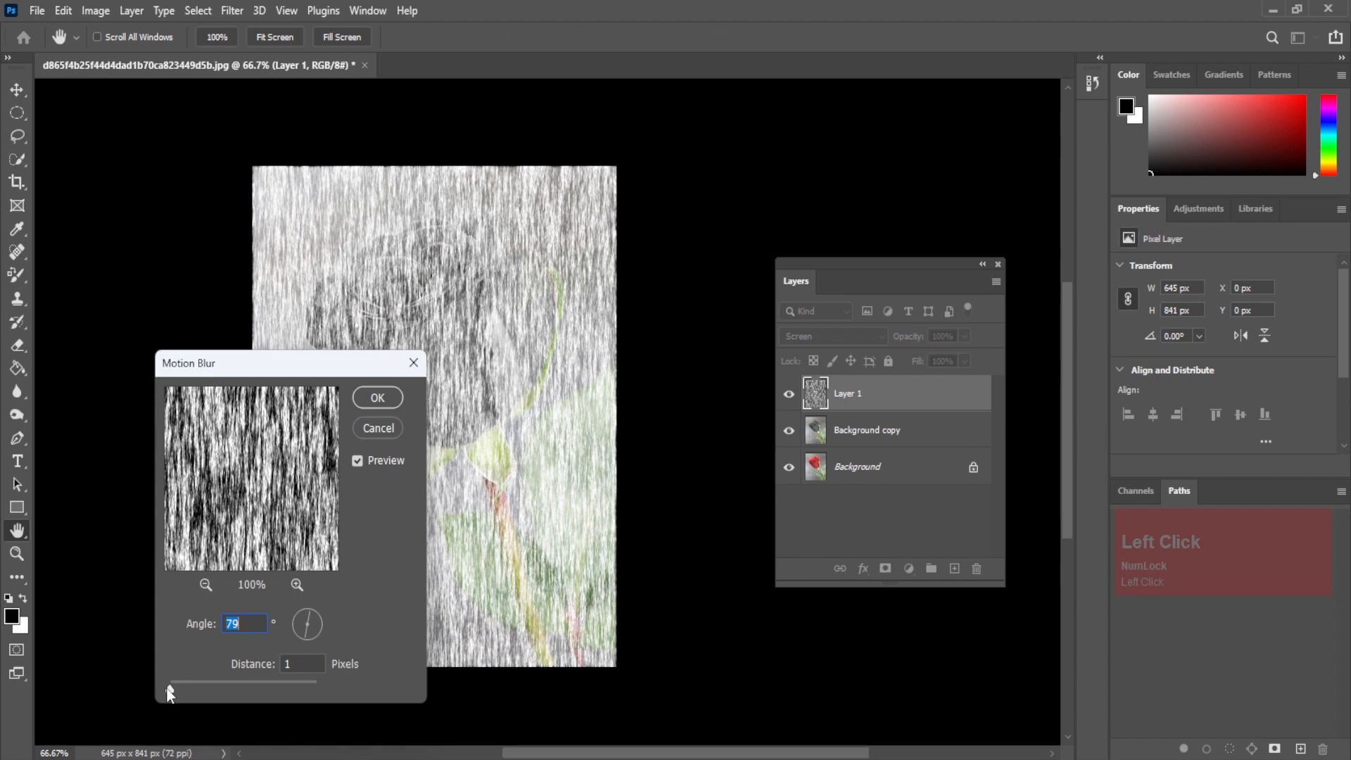
{"action": "key", "text": "Tab"}
{"action": "left_click", "coordinate": [379, 428]}
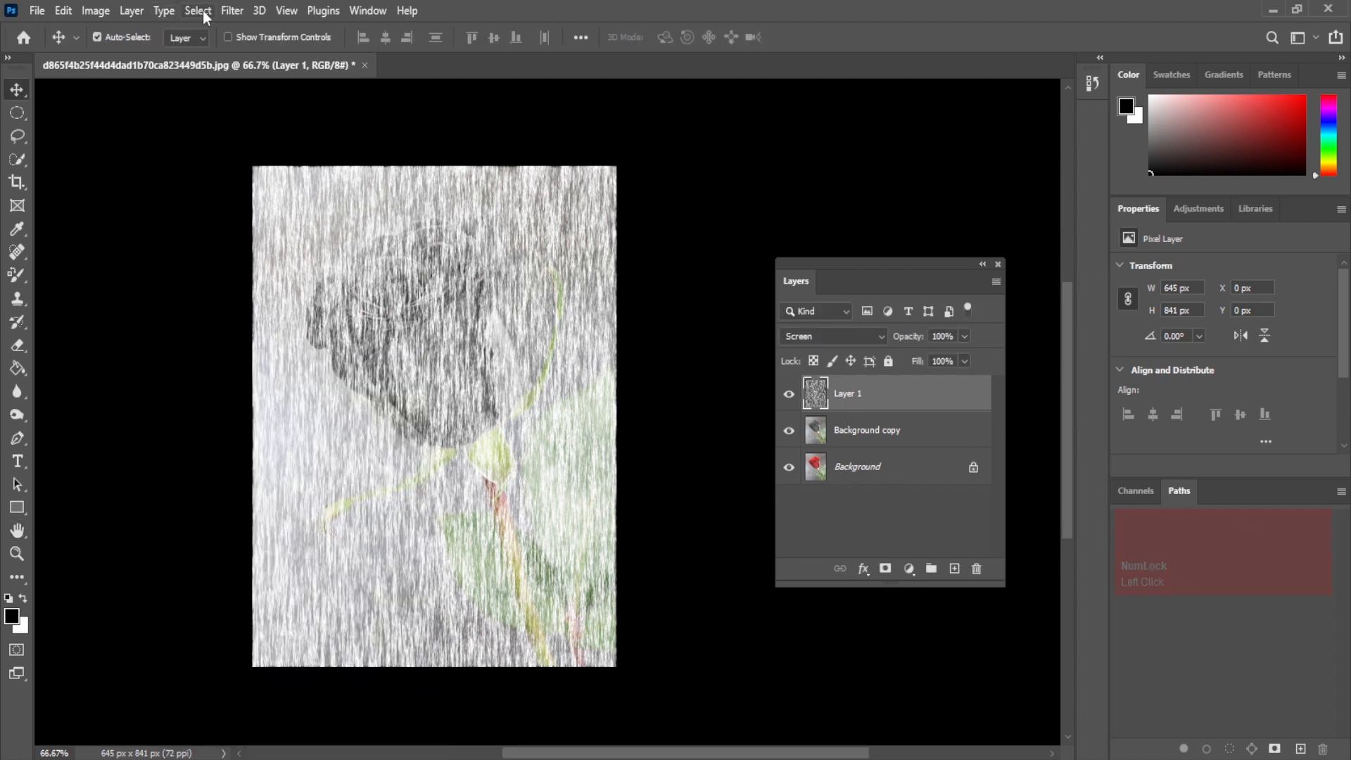
- Thin the fibers on Layer 1 into rain streaks with Levels, using about 178 input black, 0.85 midtones and 197 output white
{"action": "left_click", "coordinate": [83, 12]}
{"action": "mouse_move", "coordinate": [106, 56]}
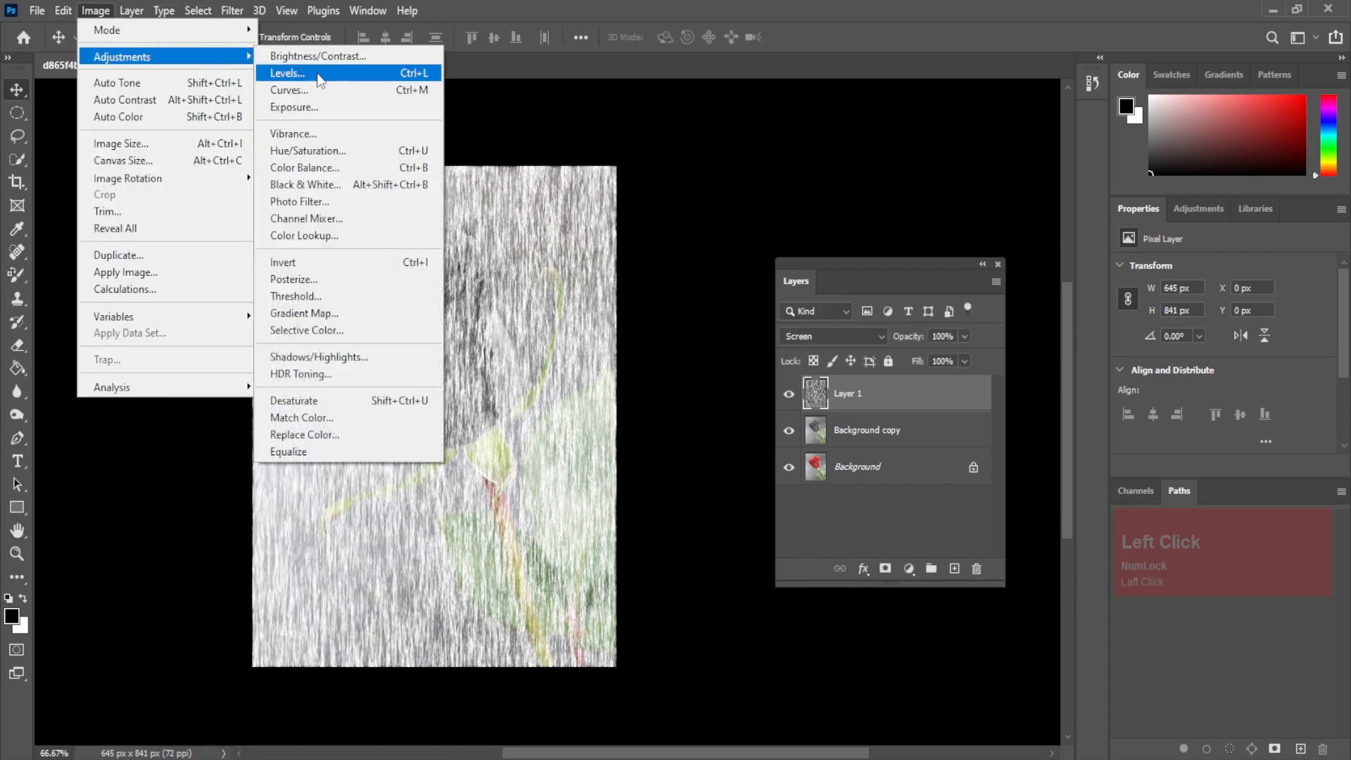
{"action": "left_click", "coordinate": [309, 68]}
{"action": "left_click_drag", "start_coordinate": [621, 324], "coordinate": [626, 324]}
{"action": "left_click_drag", "start_coordinate": [515, 324], "coordinate": [664, 325]}
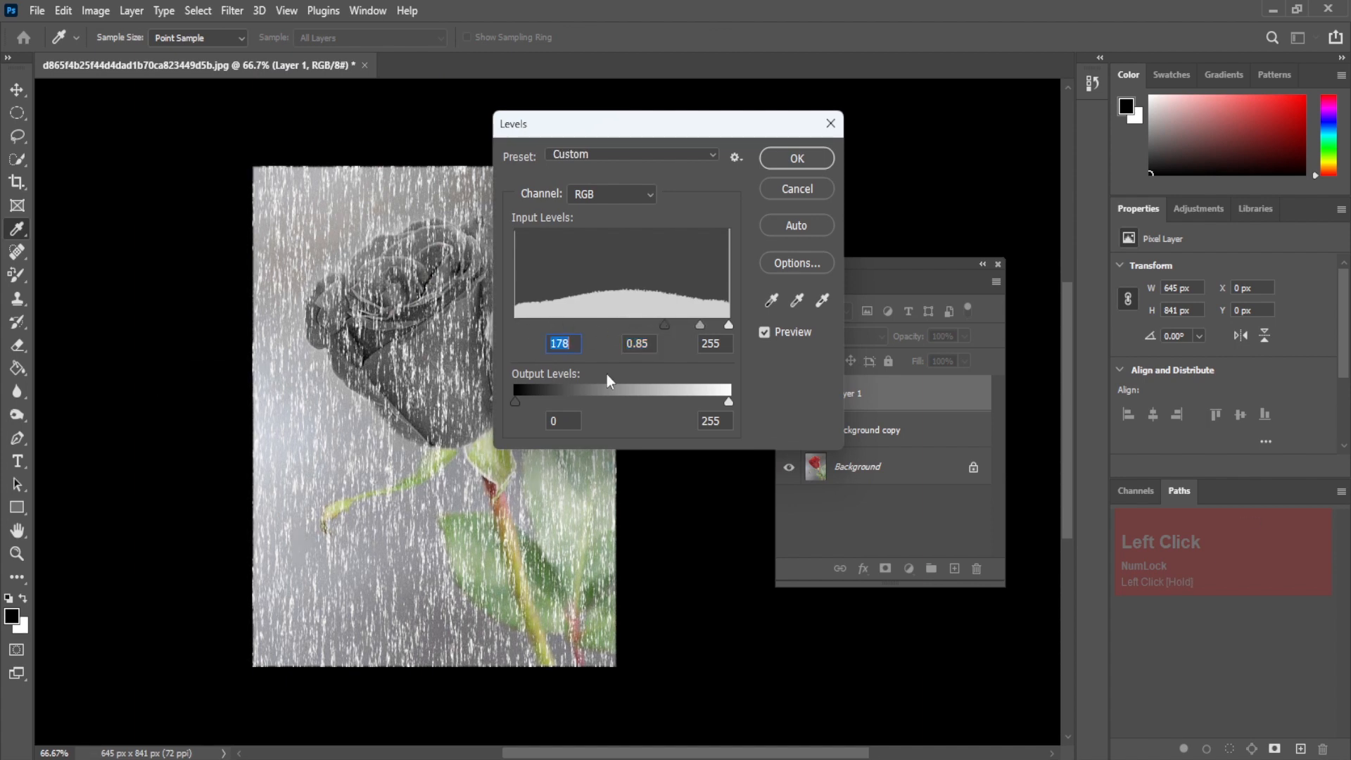
{"action": "left_click_drag", "start_coordinate": [515, 401], "coordinate": [514, 403]}
{"action": "left_click_drag", "start_coordinate": [731, 398], "coordinate": [679, 383]}
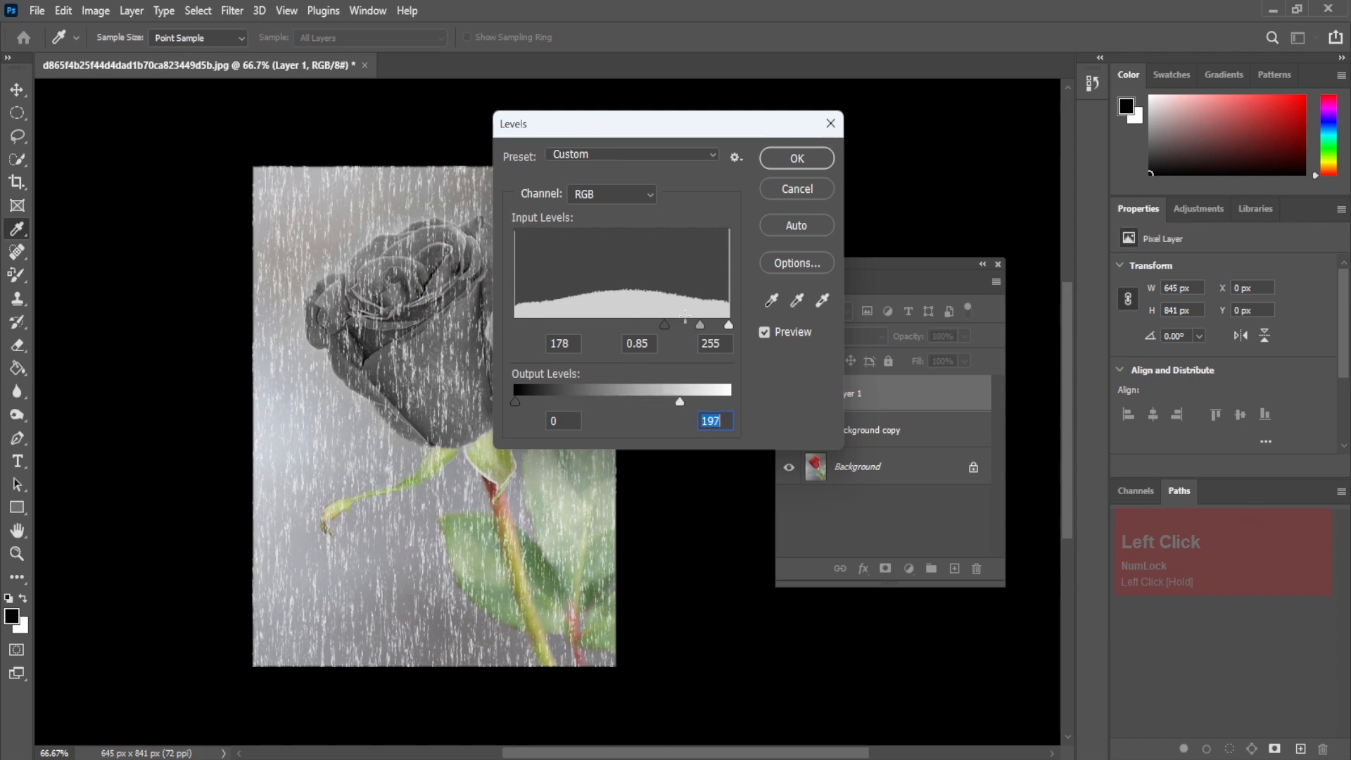
{"action": "mouse_move", "coordinate": [667, 327]}
{"action": "left_mouse_down"}
{"action": "mouse_move", "coordinate": [655, 324]}
{"action": "mouse_move", "coordinate": [673, 332]}
{"action": "left_mouse_up"}
{"action": "left_click", "coordinate": [789, 159]}
{"action": "key", "text": "v"}
- Unlock the Background layer into a regular layer and choose a blend mode for it
{"action": "left_click", "coordinate": [973, 468]}
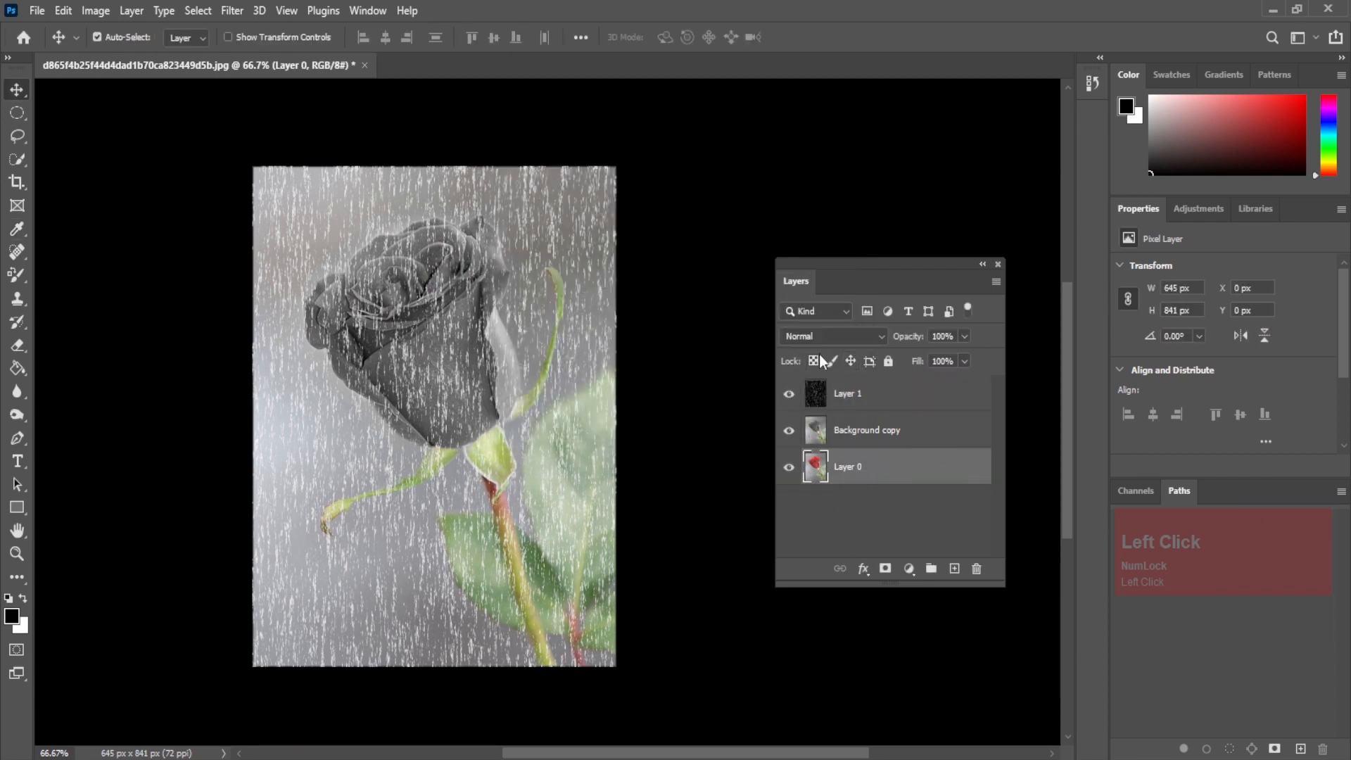
{"action": "left_click", "coordinate": [820, 337]}
{"action": "left_click", "coordinate": [826, 544]}
- Set the blend mode of Layer 1 to Soft Light and deselect all layers
{"action": "left_click", "coordinate": [865, 406]}
{"action": "left_click", "coordinate": [873, 336]}
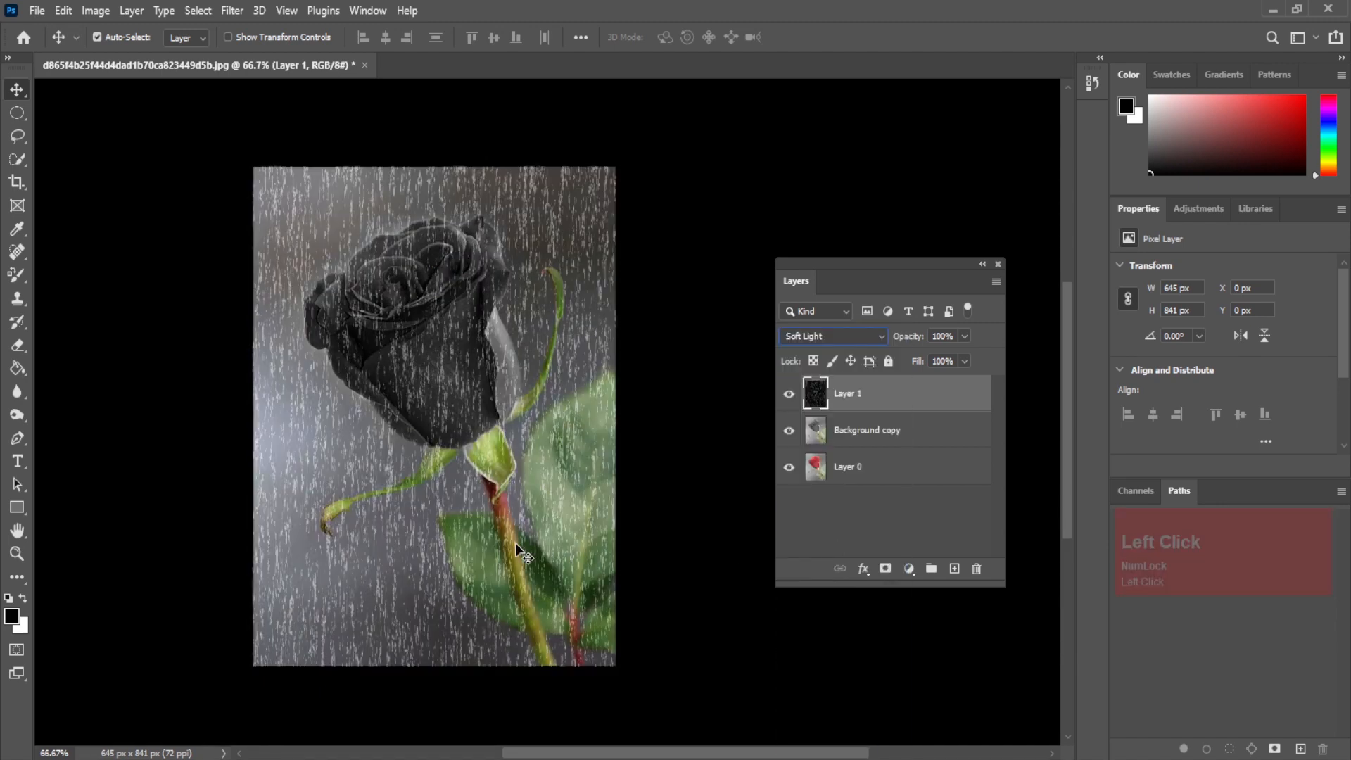
{"action": "key", "text": "space"}
{"action": "left_click_drag", "start_coordinate": [517, 548], "coordinate": [470, 513]}
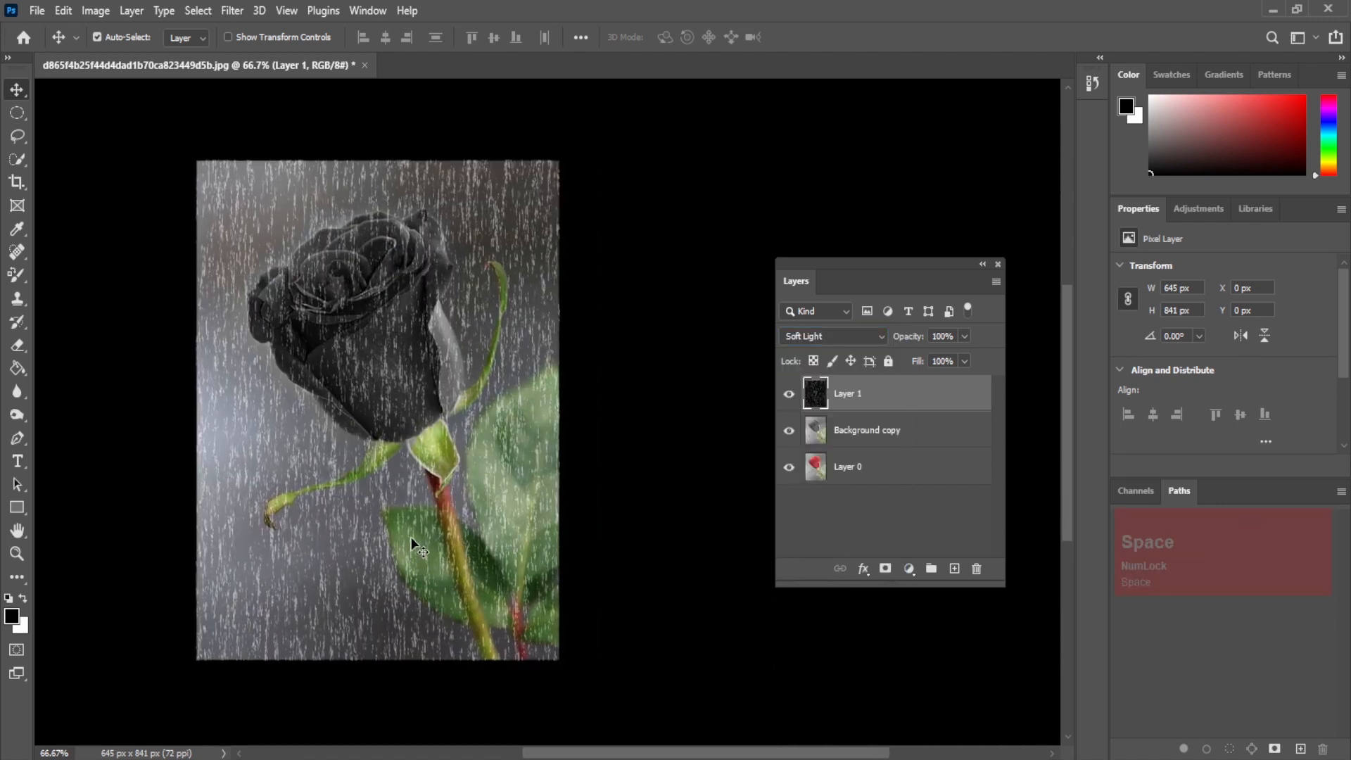
{"action": "left_click_drag", "start_coordinate": [886, 267], "coordinate": [823, 233]}
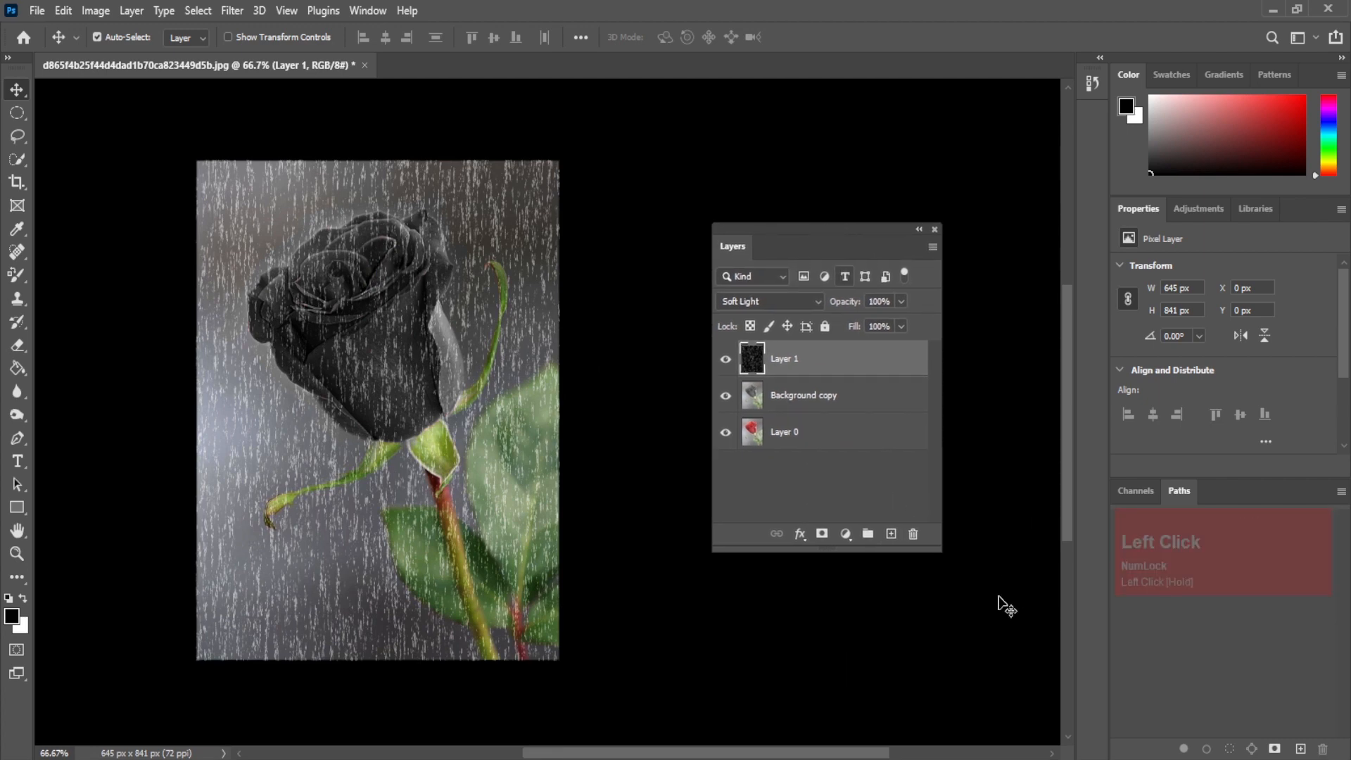
{"action": "left_click", "coordinate": [1032, 595]}
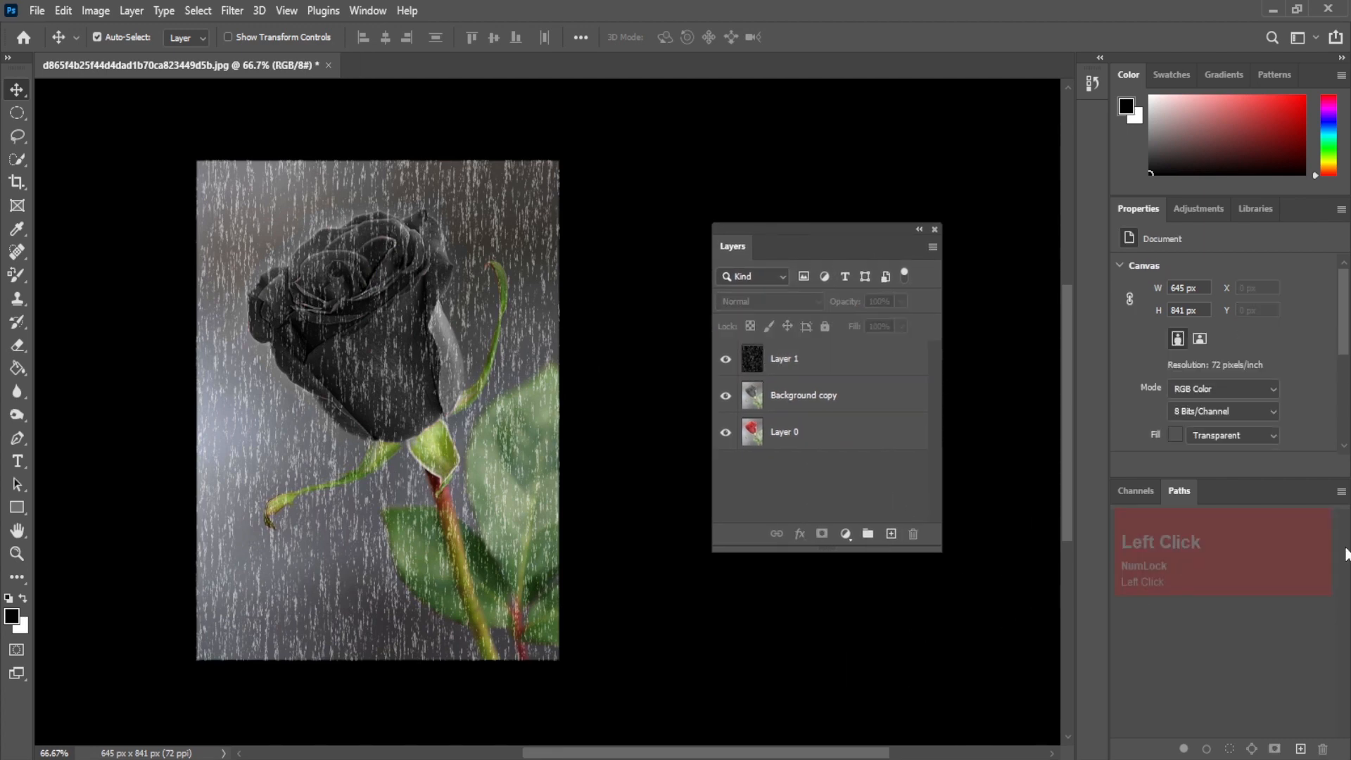
- Compare the image with and without the rain on Layer 1 and the recolored Background copy by toggling their visibility
{"action": "left_click", "coordinate": [727, 361]}
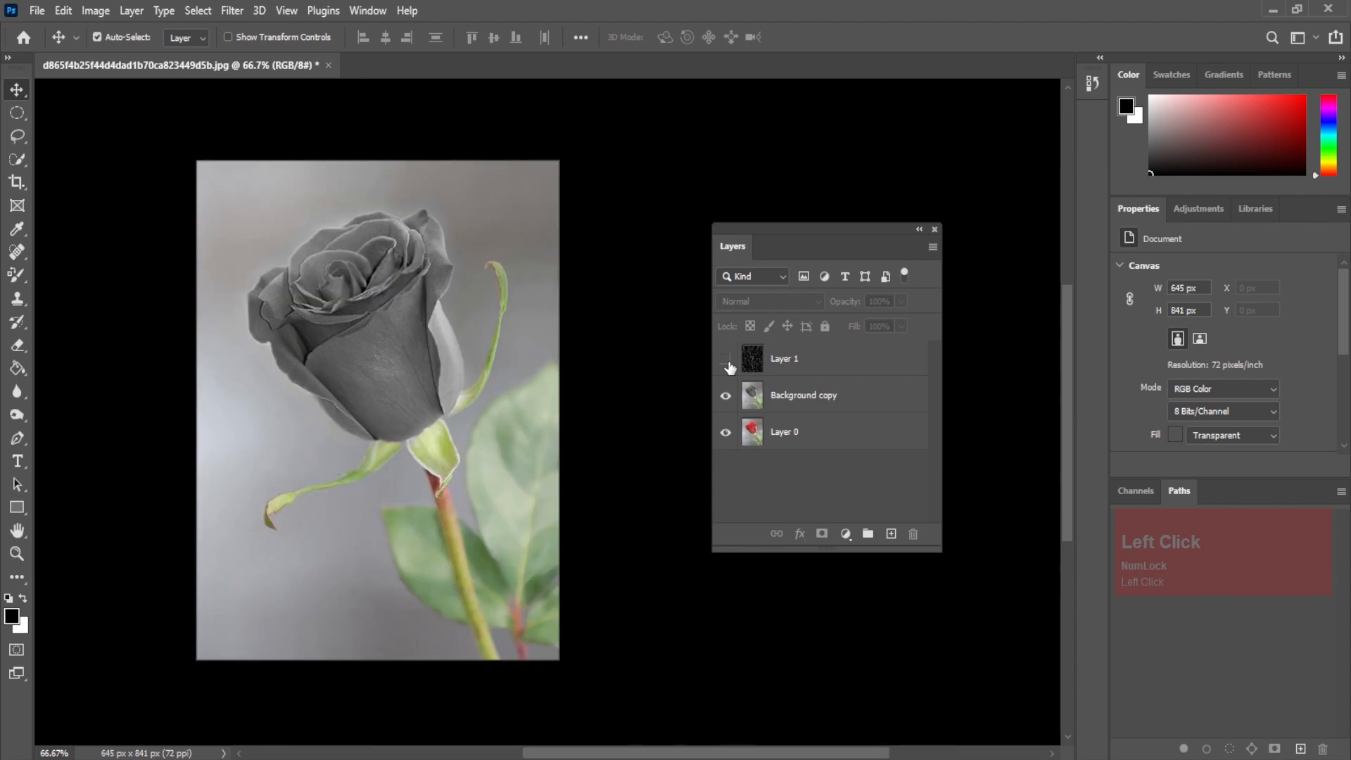
{"action": "left_click", "coordinate": [727, 361]}
{"action": "left_click", "coordinate": [727, 361]}
{"action": "left_click", "coordinate": [726, 361]}
{"action": "left_click", "coordinate": [726, 396]}
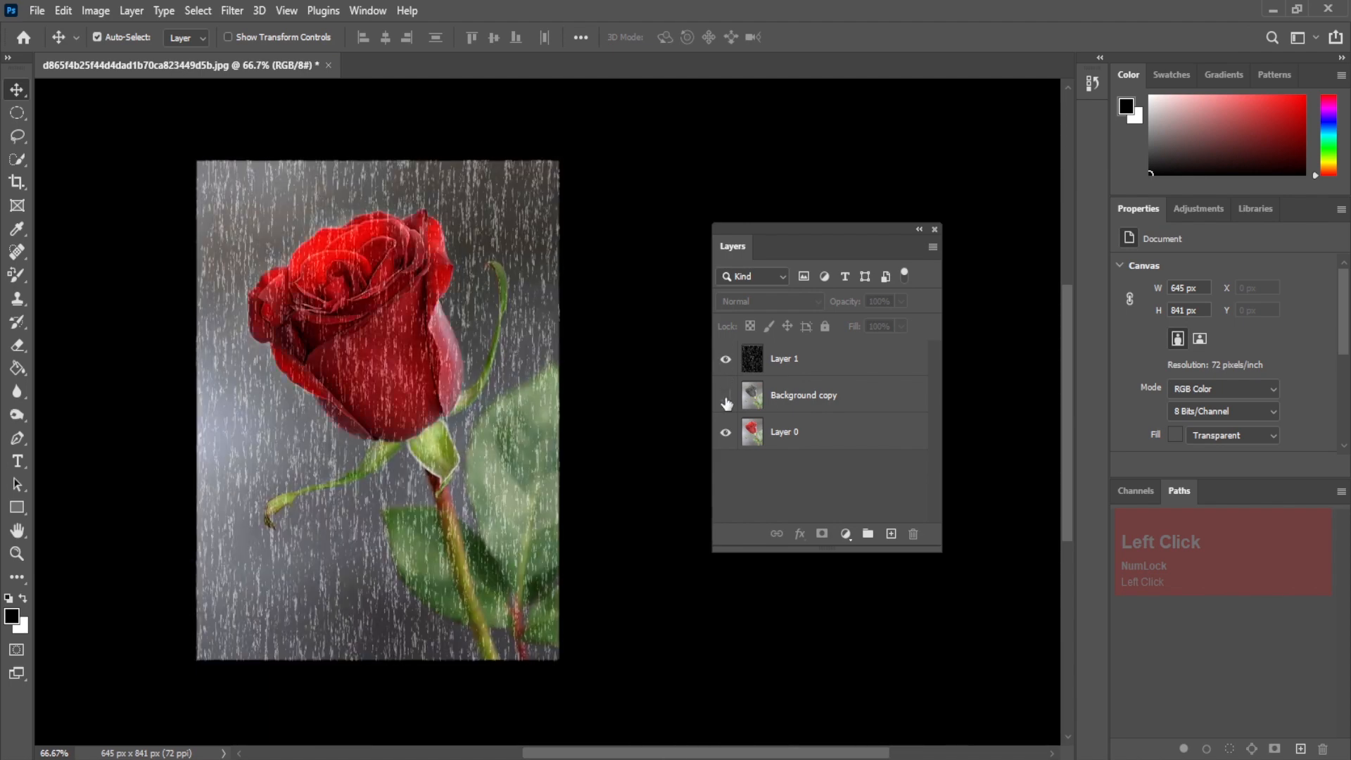